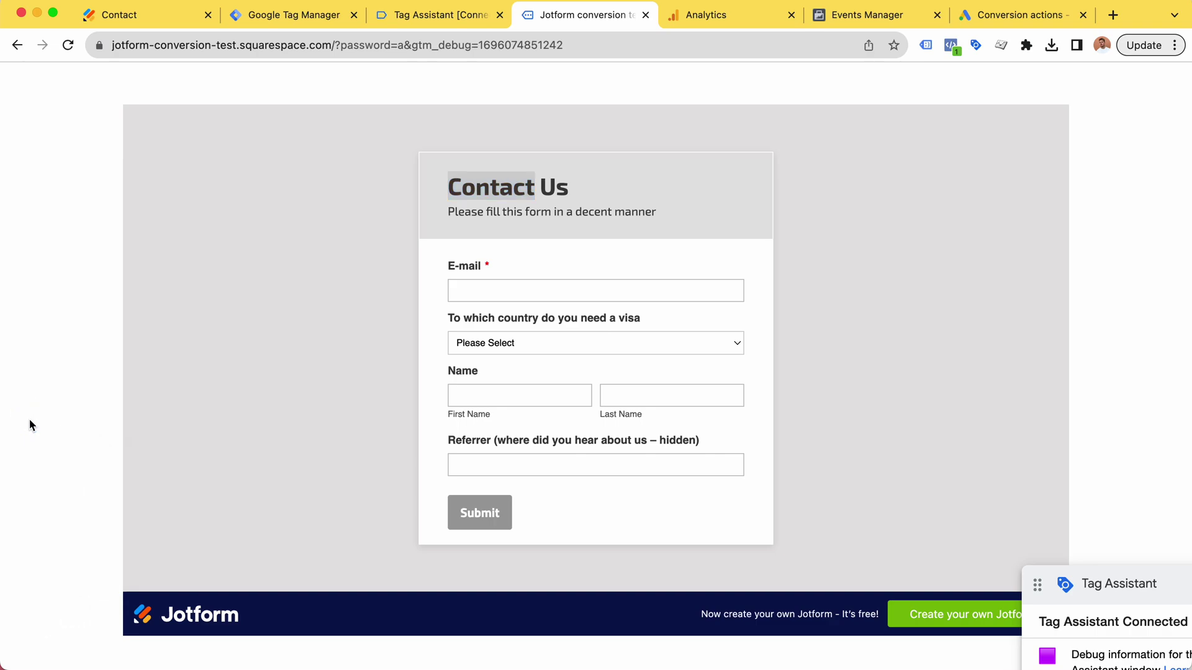
# Enter a test e-mail address in the Contact Us form's E-mail field using browser autofill.
pyautogui.click(571, 206)
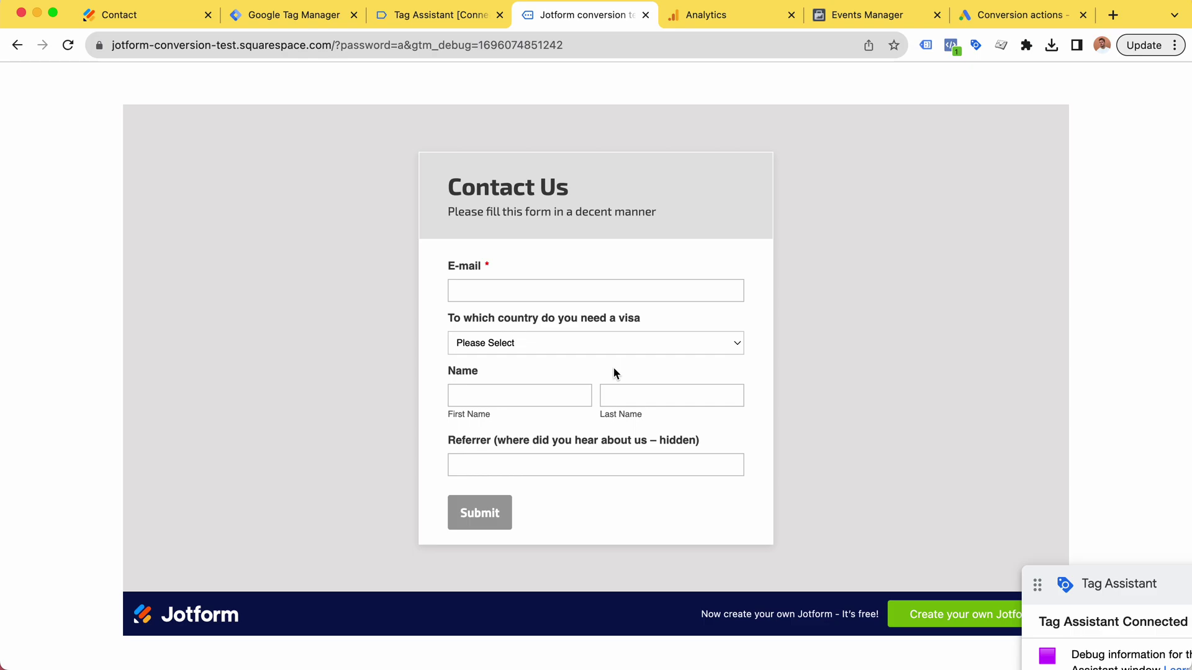
pyautogui.click(616, 290)
pyautogui.write(';ms')
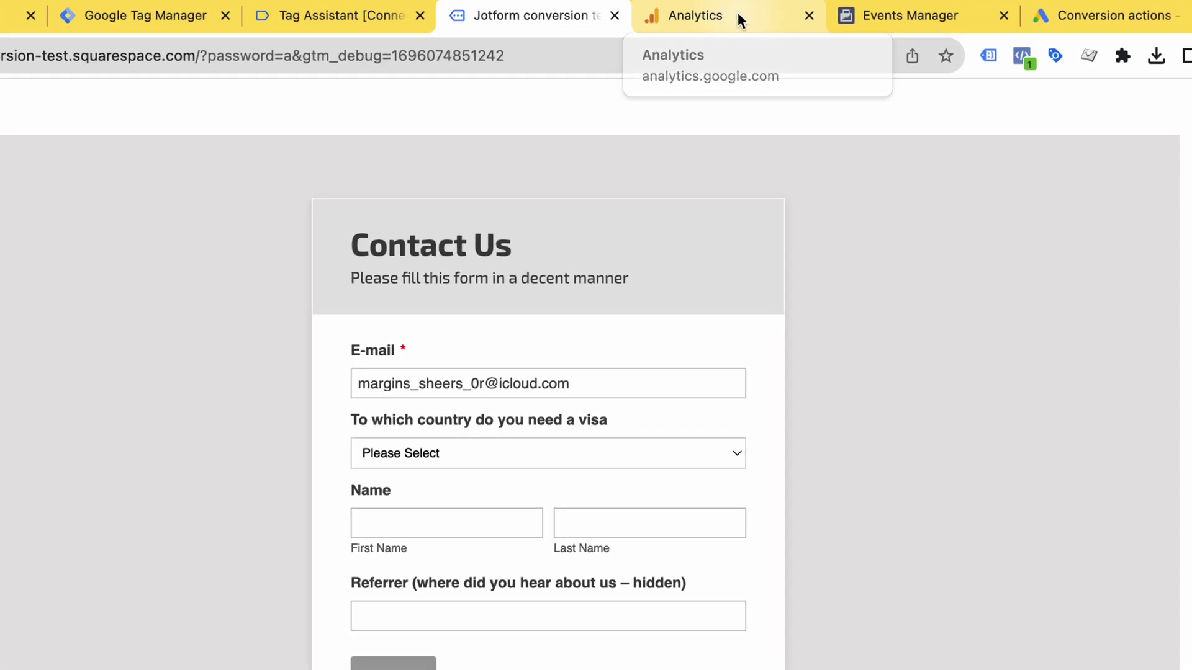
# Confirm jotform_submit events in GA4 DebugView, then view the Meta pixel's test events.
pyautogui.click(738, 13)
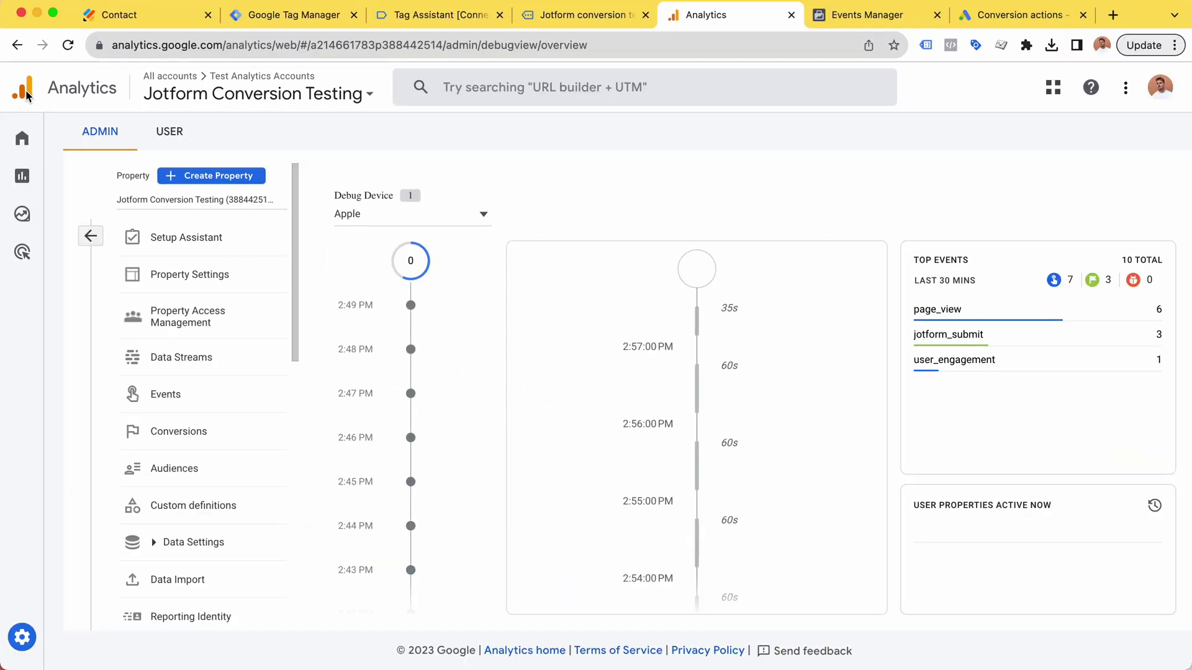
pyautogui.click(875, 20)
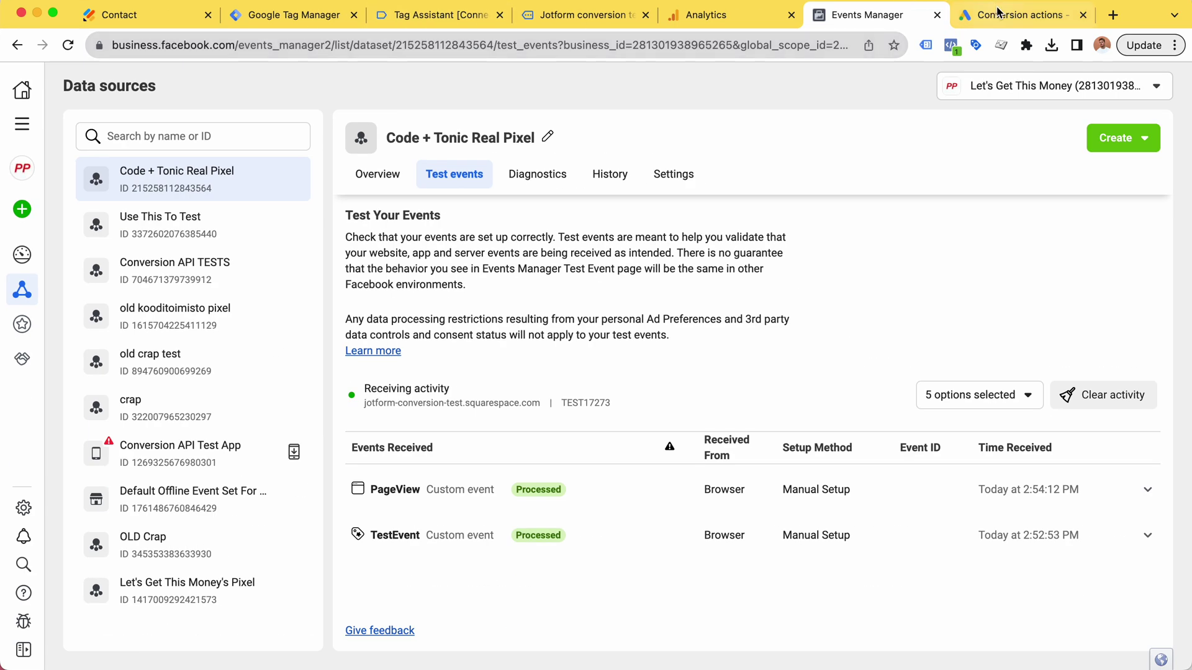
# After reviewing Meta's received test events, bring up the Google Ads conversion actions summary.
pyautogui.click(1006, 15)
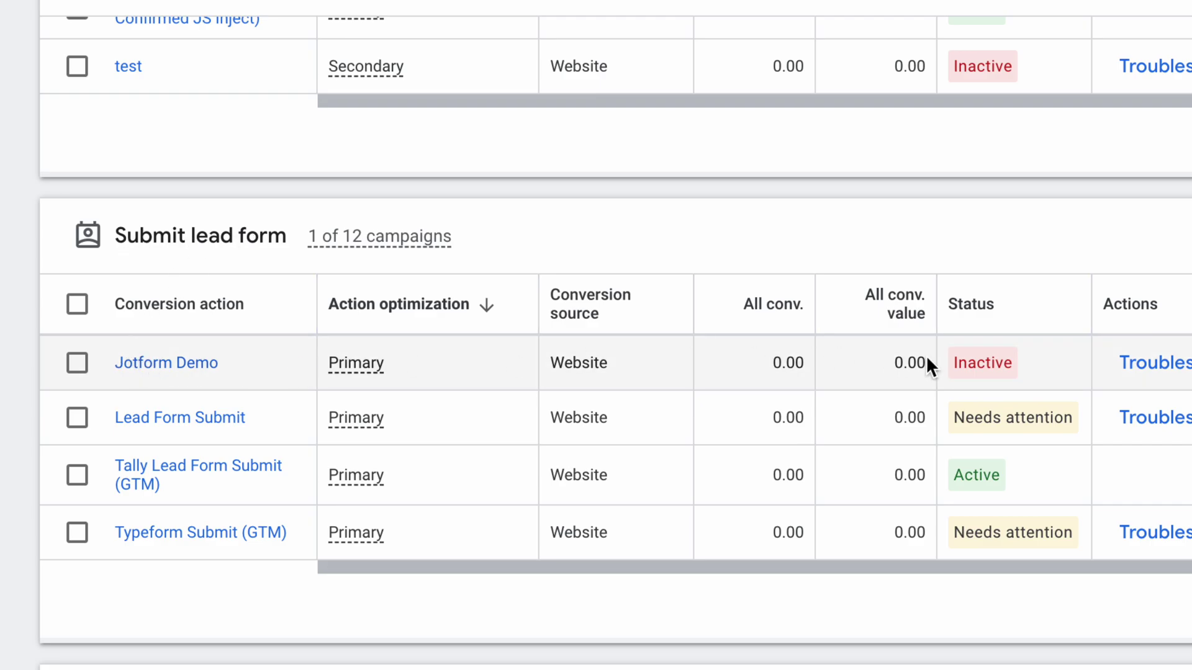
# Check the Inactive status reason for the Jotform Demo conversion, then return to the Jotform form.
pyautogui.moveTo(992, 370)
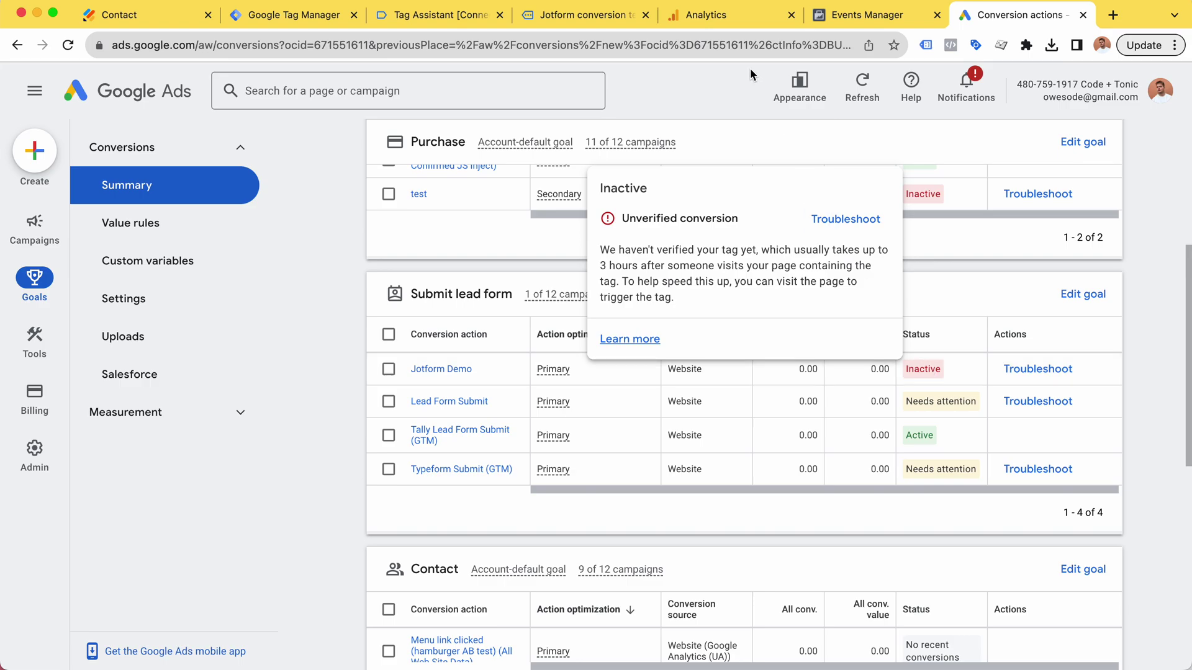
pyautogui.click(576, 20)
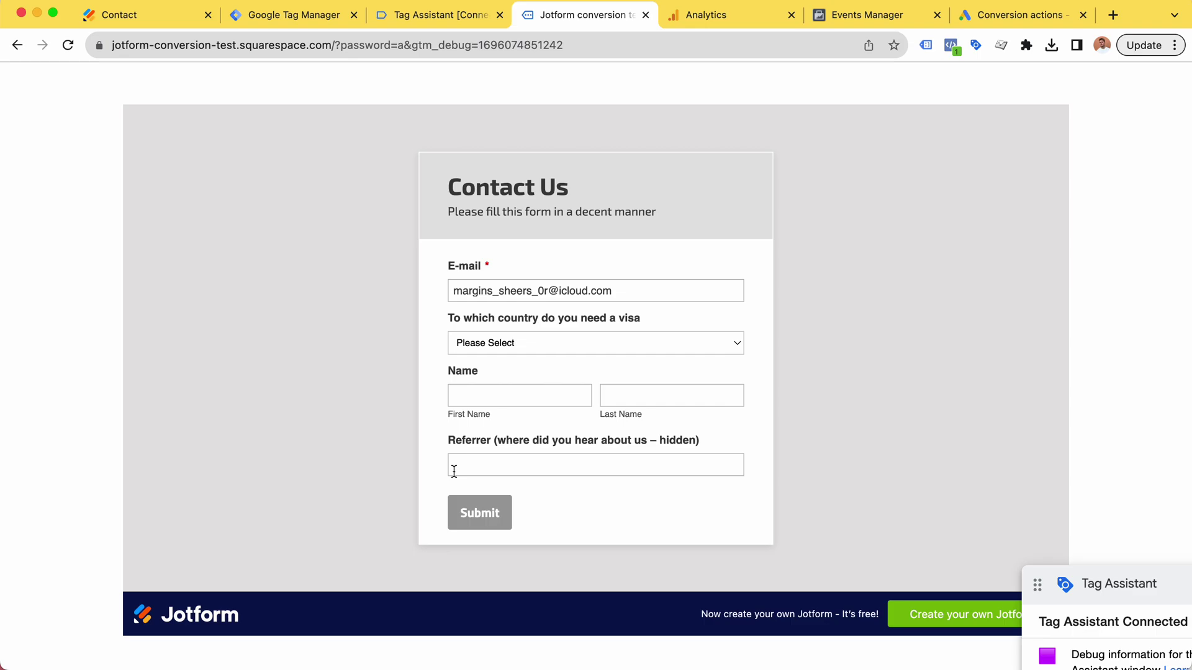
# Go to the Admin settings of the jotform-conversion-test.squarespace.com GTM container.
pyautogui.press('super+2')
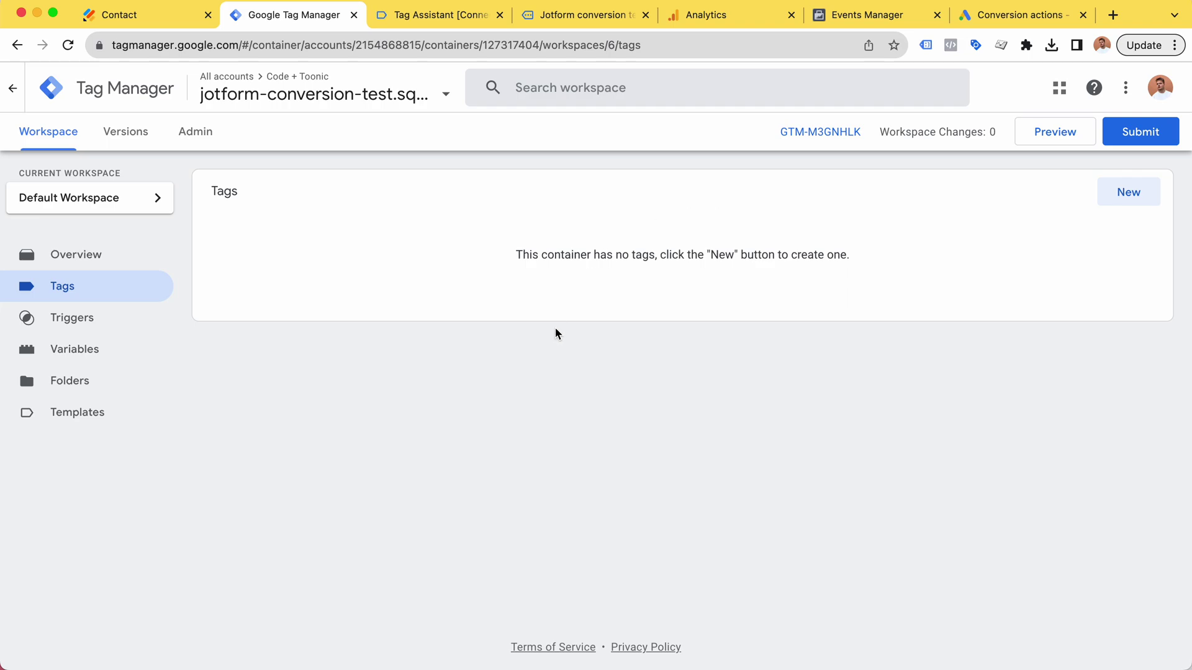
pyautogui.click(204, 140)
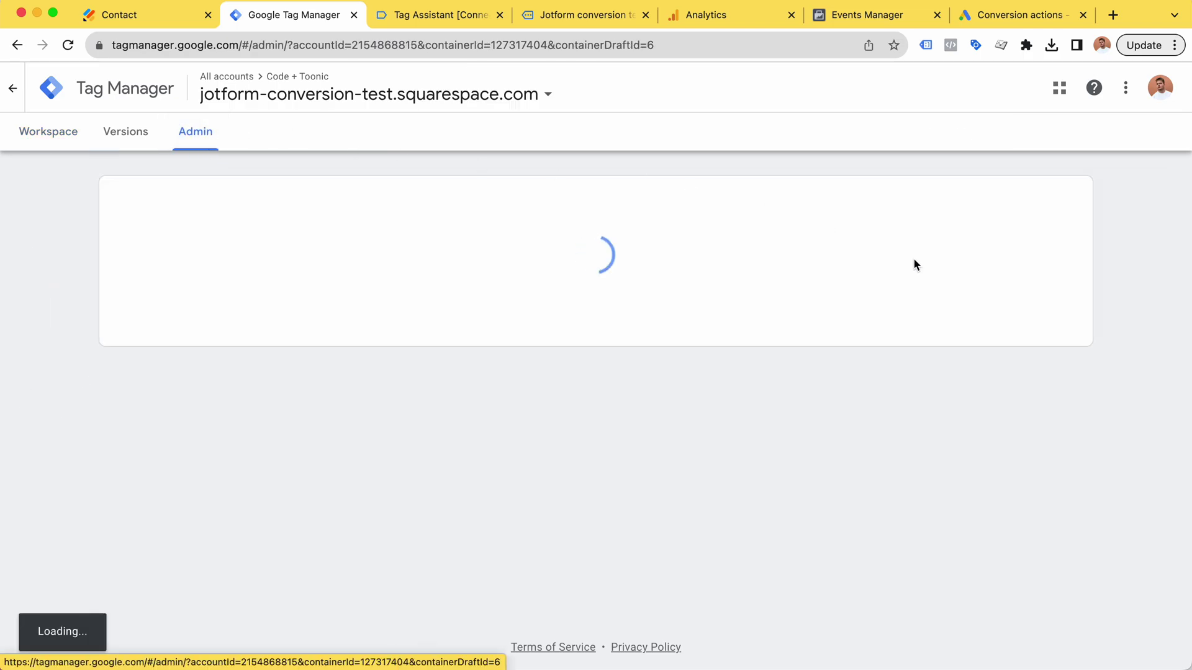
pyautogui.scroll(-2, 854, 293)
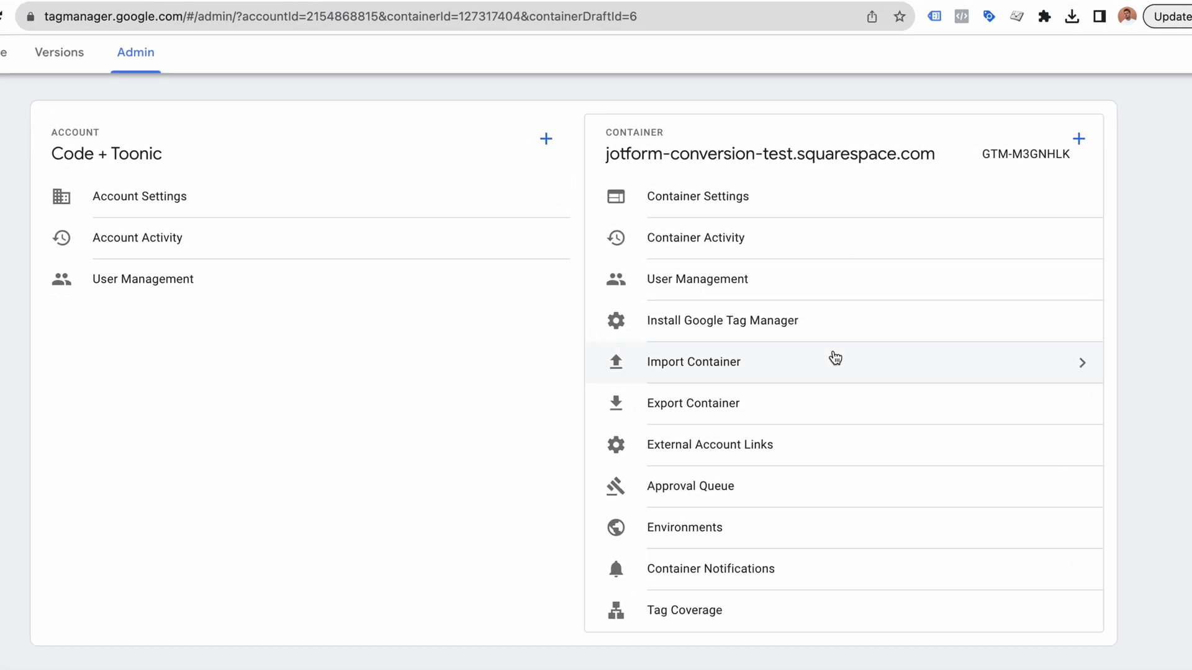
# Choose the Jotform conversion GTM 1.2 GTM-M3GNHLK_workspace6.json file for container import.
pyautogui.click(709, 362)
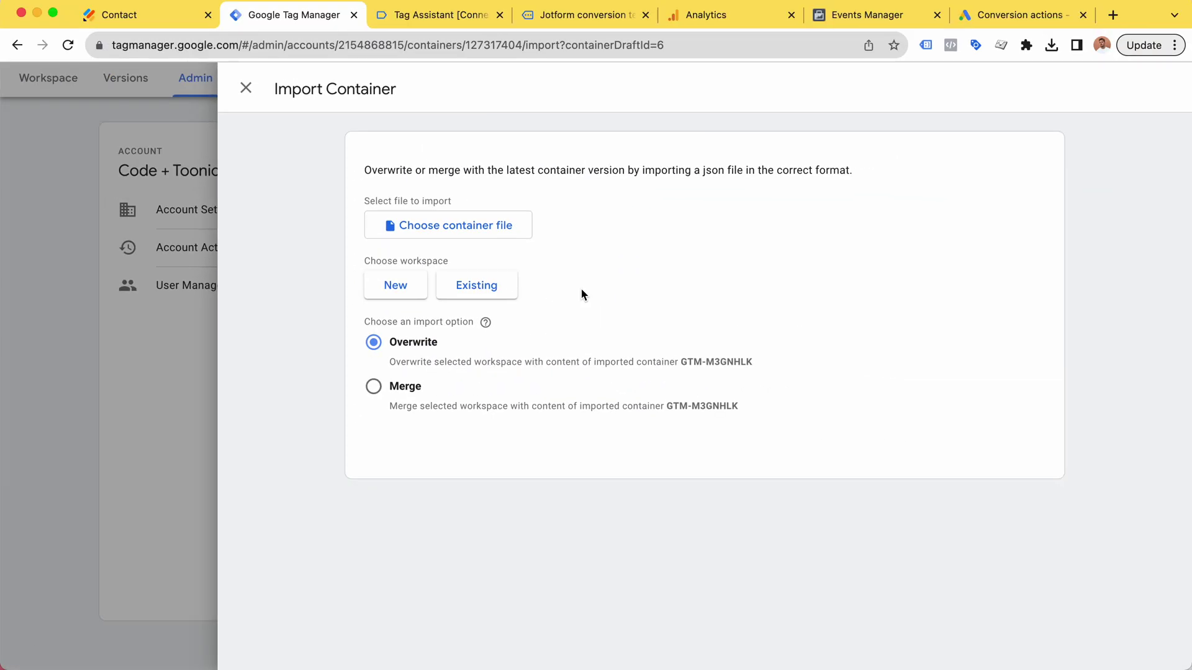
pyautogui.click(505, 227)
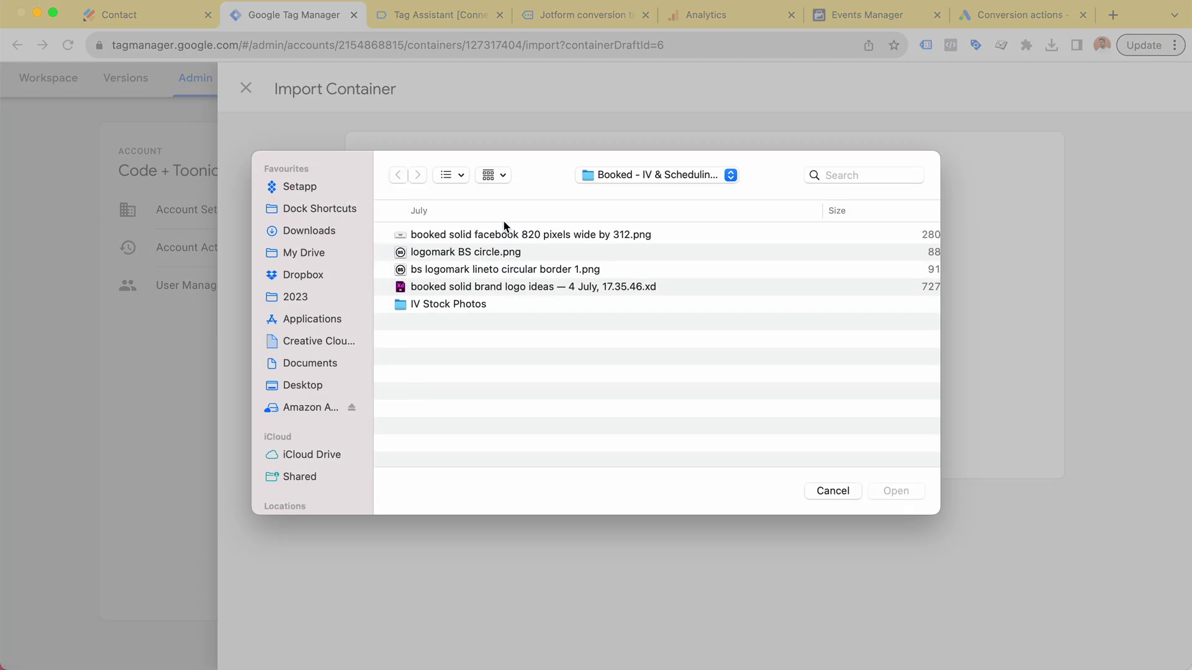
pyautogui.click(604, 236)
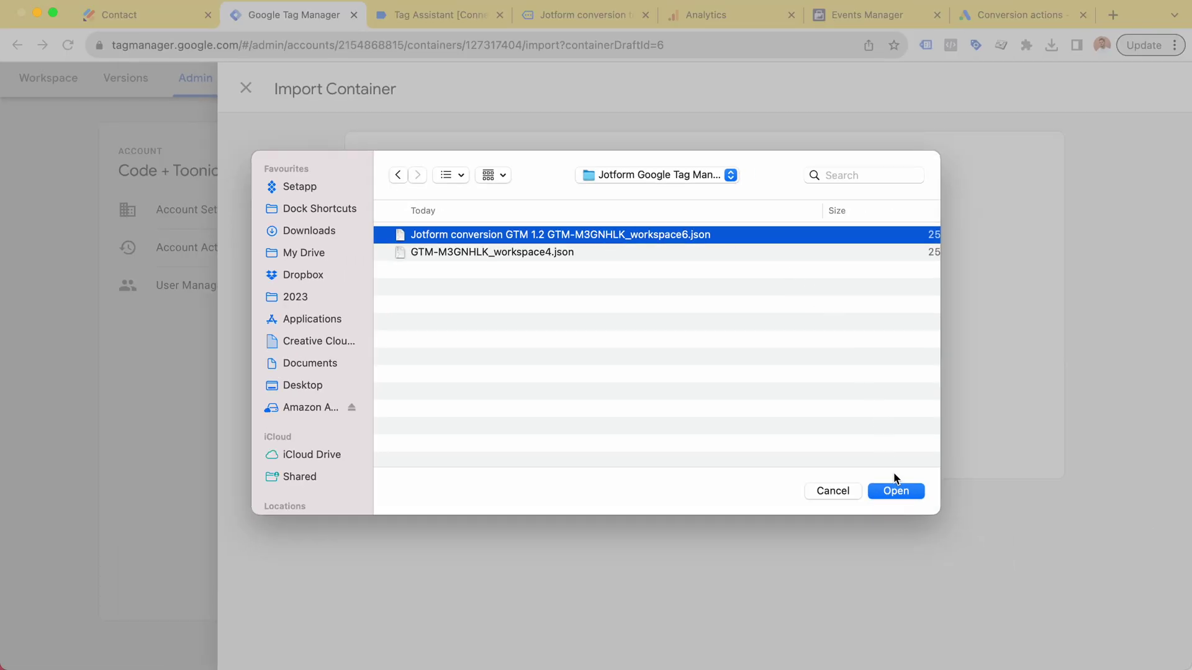
pyautogui.click(901, 495)
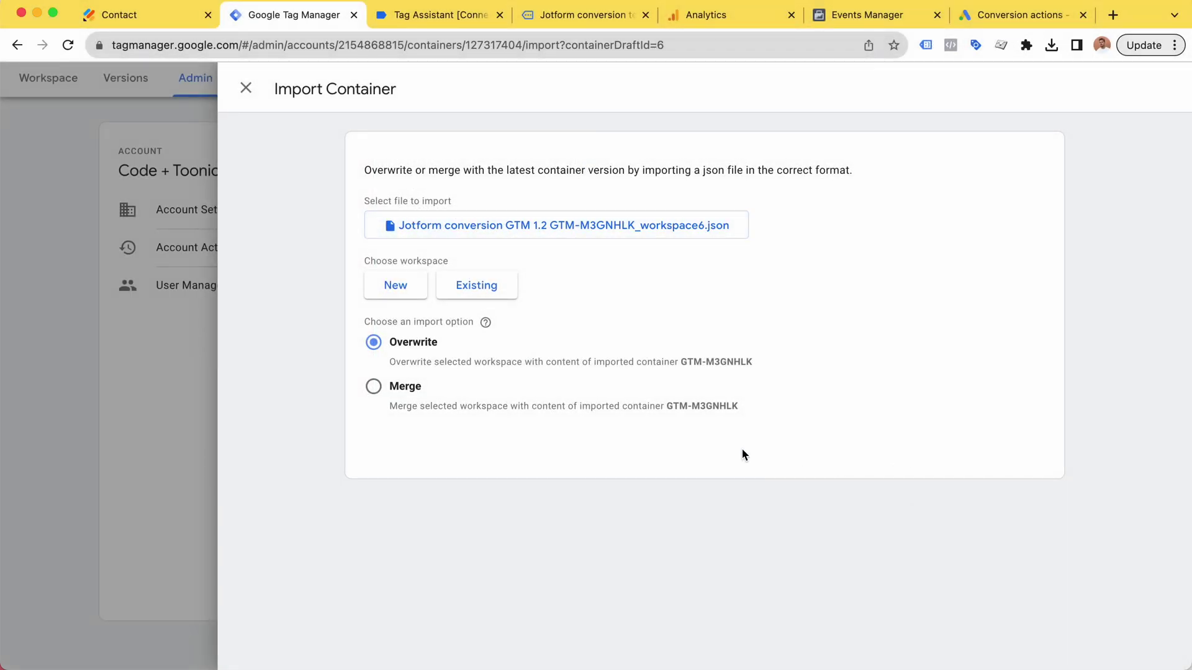
# Import it into the existing Default Workspace, merging and renaming conflicting items.
pyautogui.click(476, 290)
pyautogui.click(495, 160)
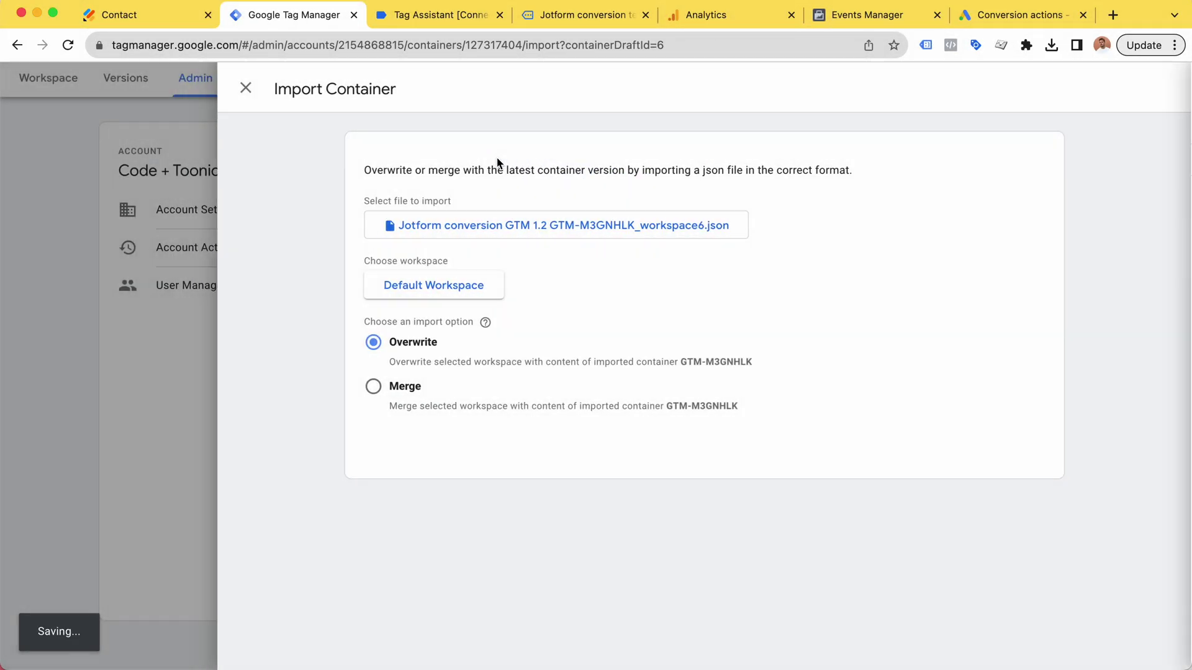
pyautogui.click(393, 390)
pyautogui.scroll(-2, 612, 259)
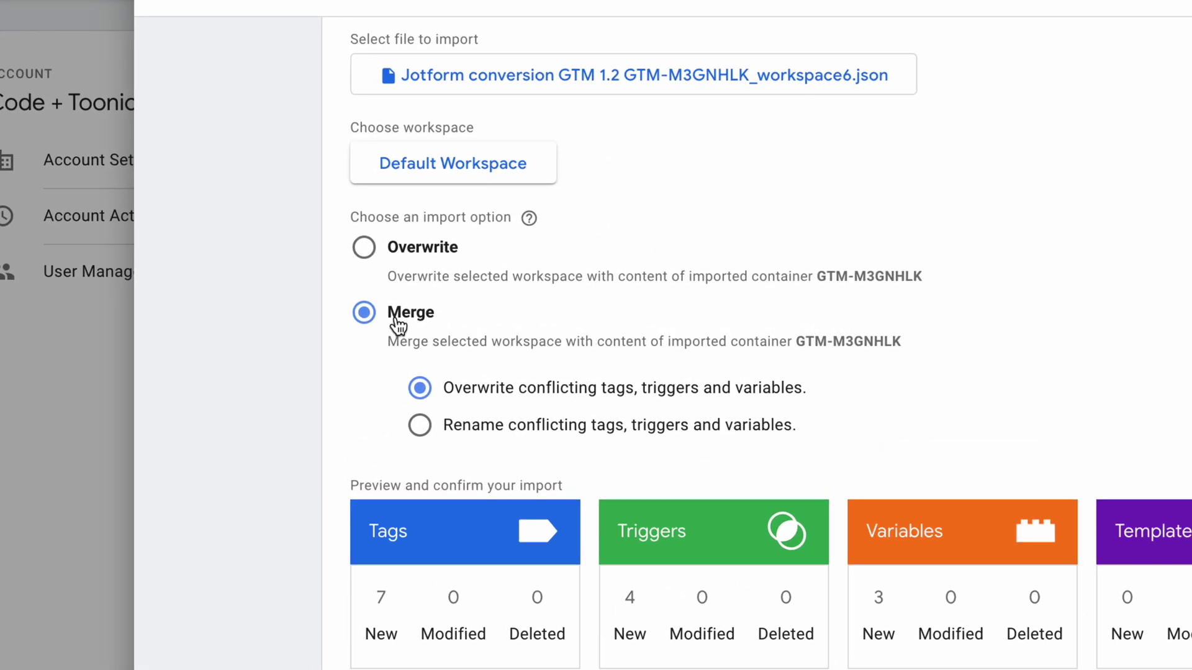
pyautogui.click(442, 390)
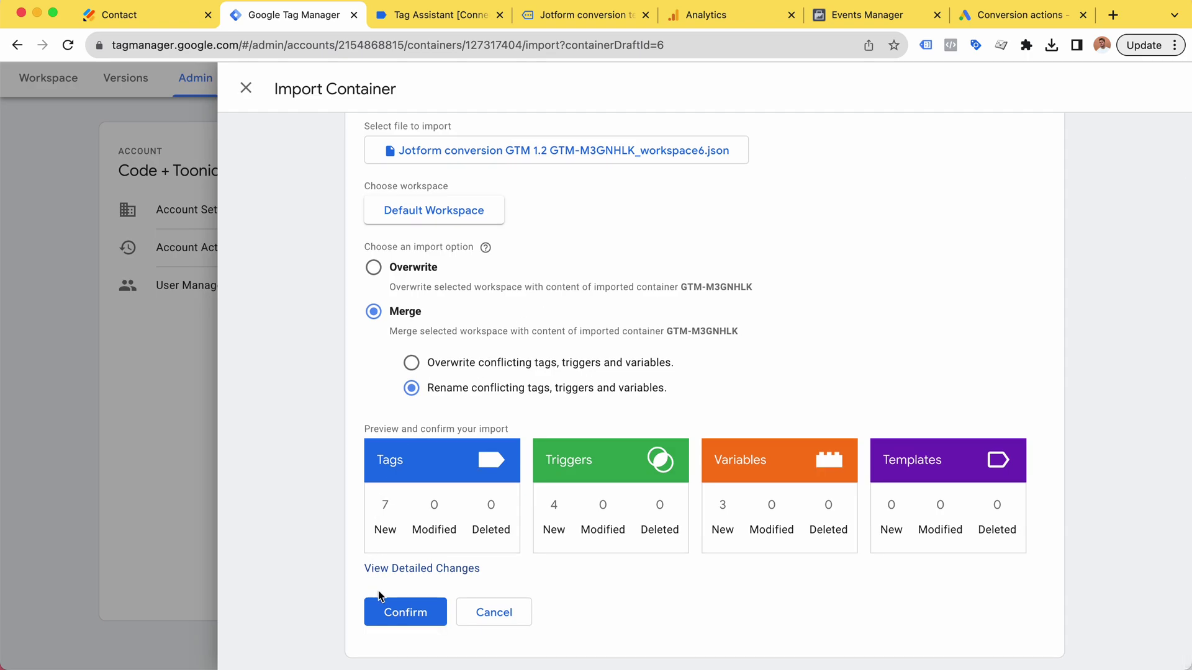
pyautogui.click(410, 612)
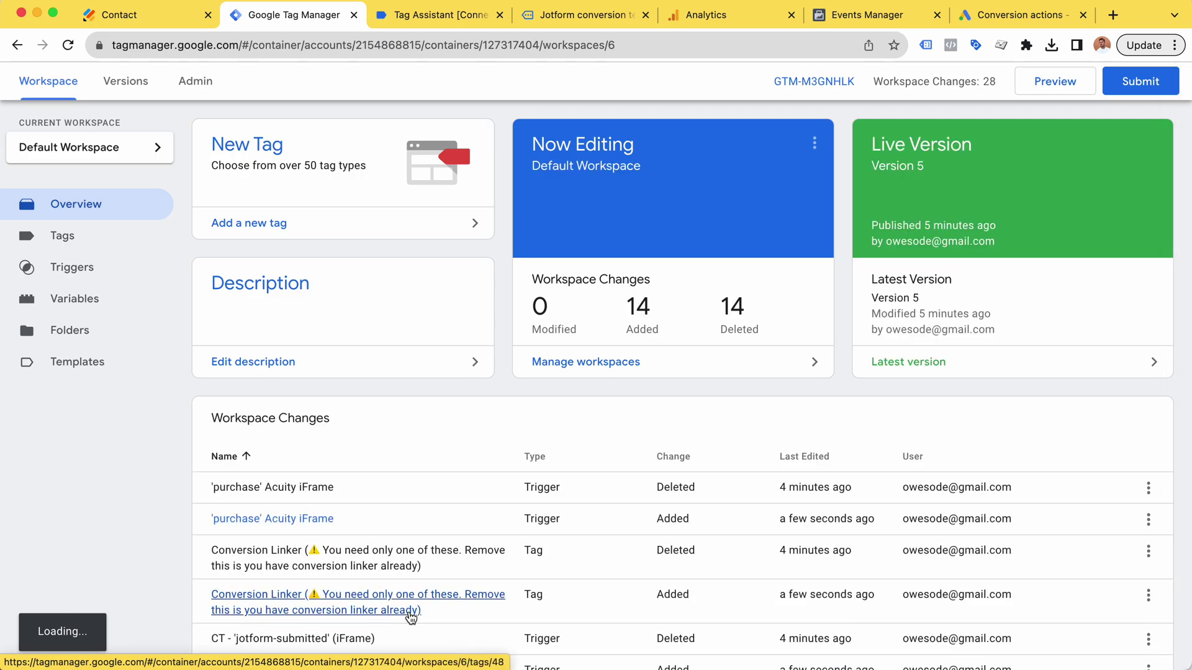
# Review the imported workspace changes and cross-check the GA4 stream and Meta pixel IDs.
pyautogui.scroll(-3, 466, 397)
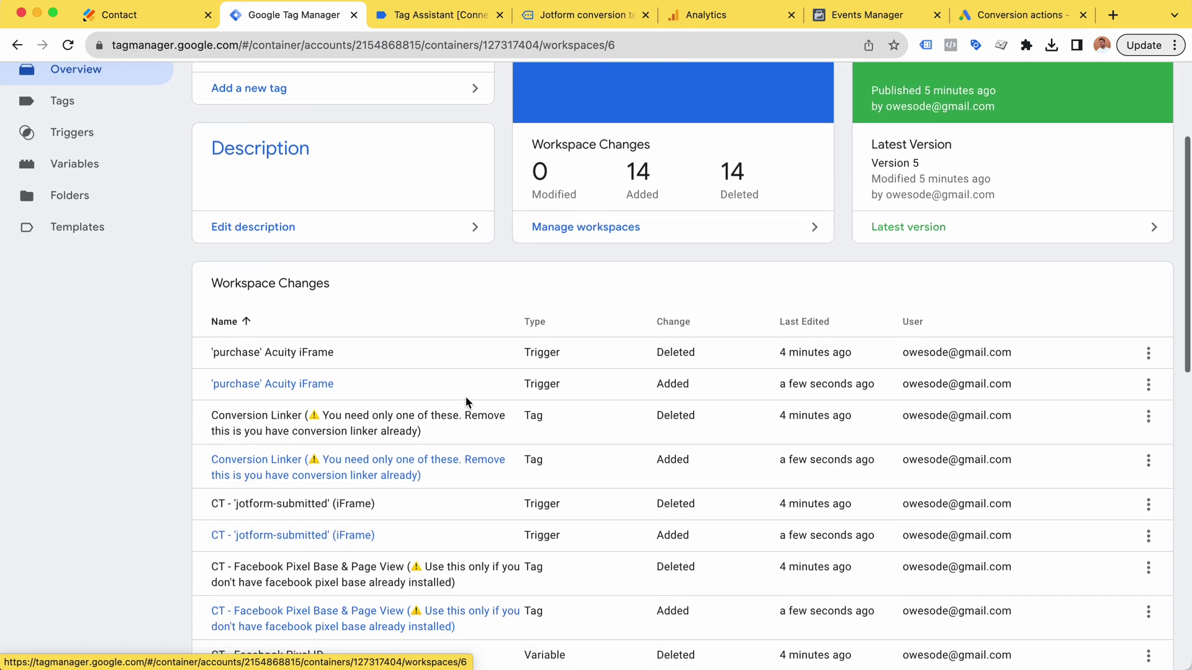
pyautogui.scroll(1, 468, 403)
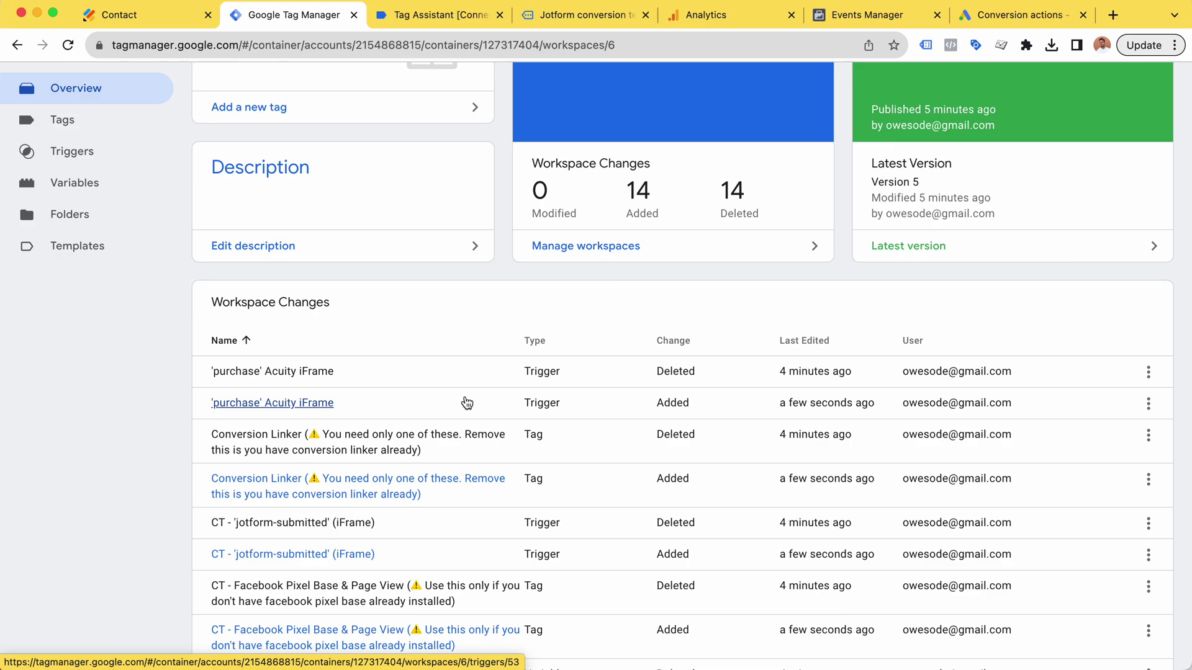
pyautogui.press('super+5')
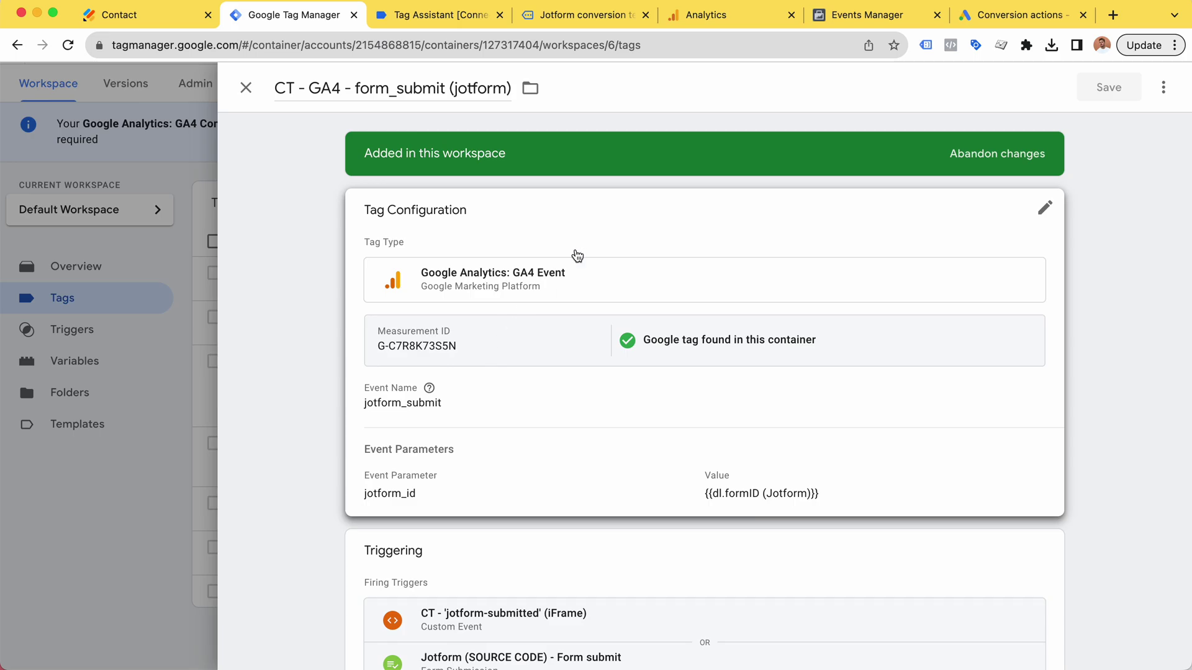
pyautogui.press('super+6')
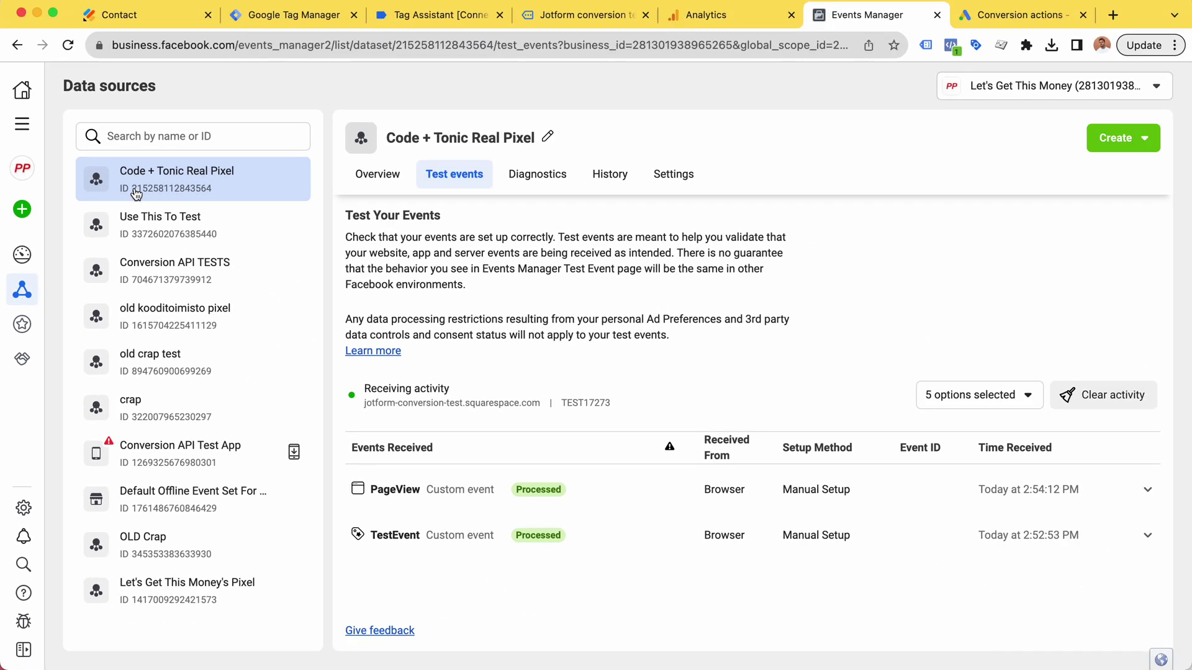
pyautogui.press('super+2')
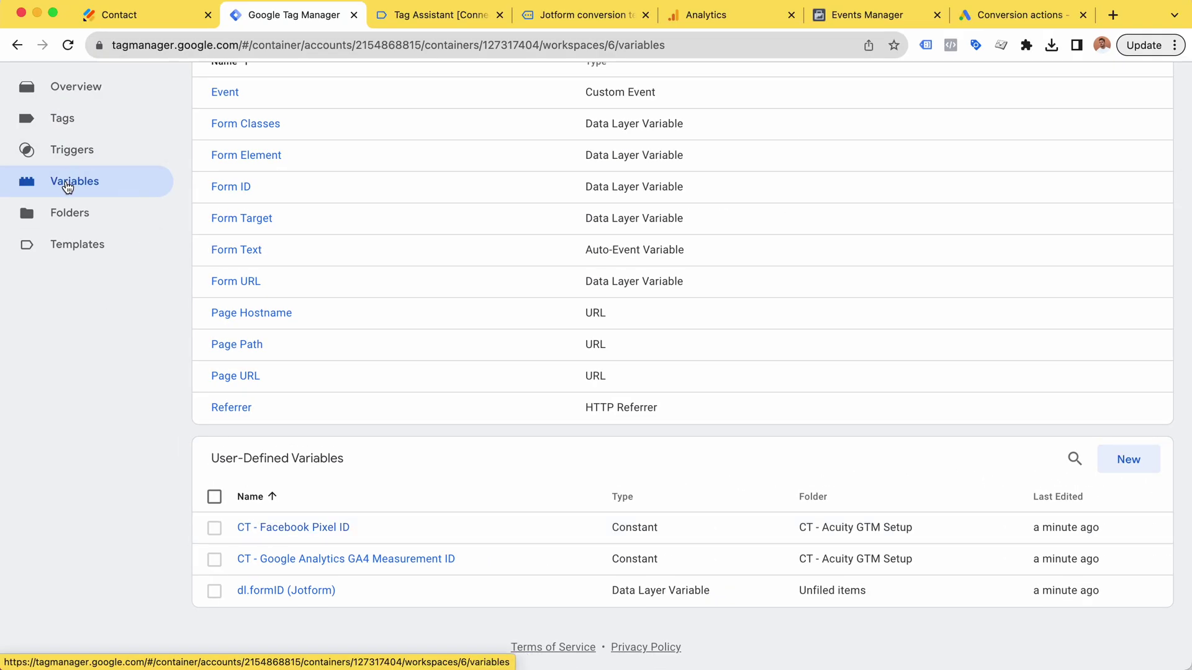
# Open the CT - Facebook Pixel ID constant's configuration and select its pixel ID value.
pyautogui.click(279, 528)
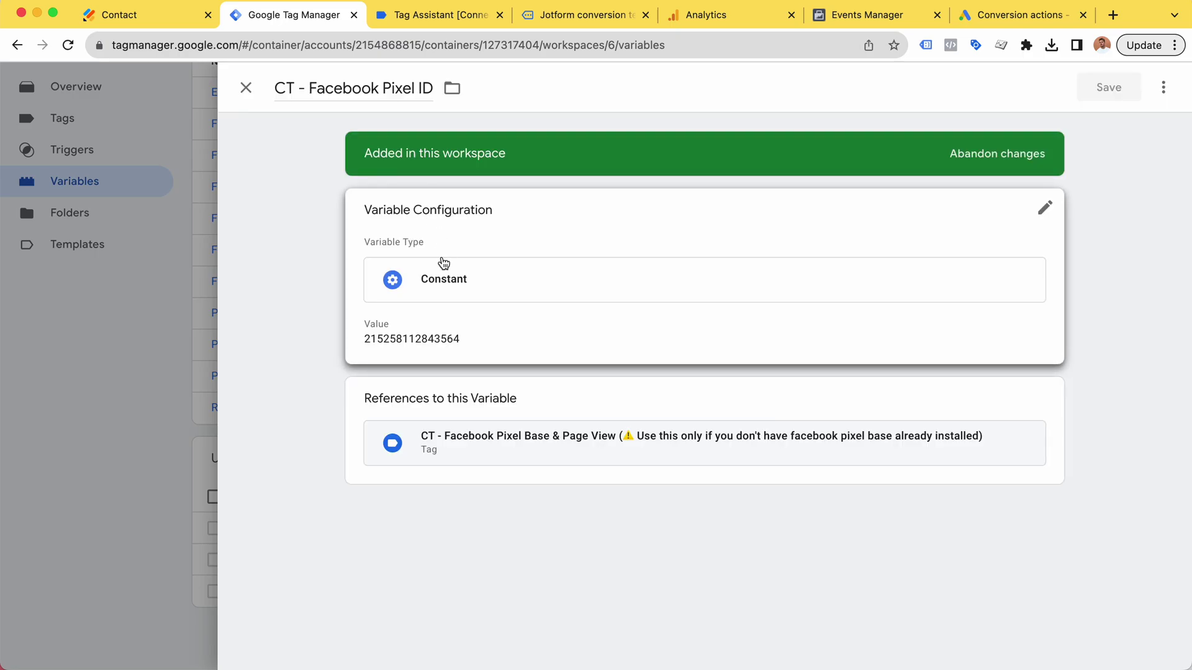
pyautogui.click(447, 325)
pyautogui.click(469, 363)
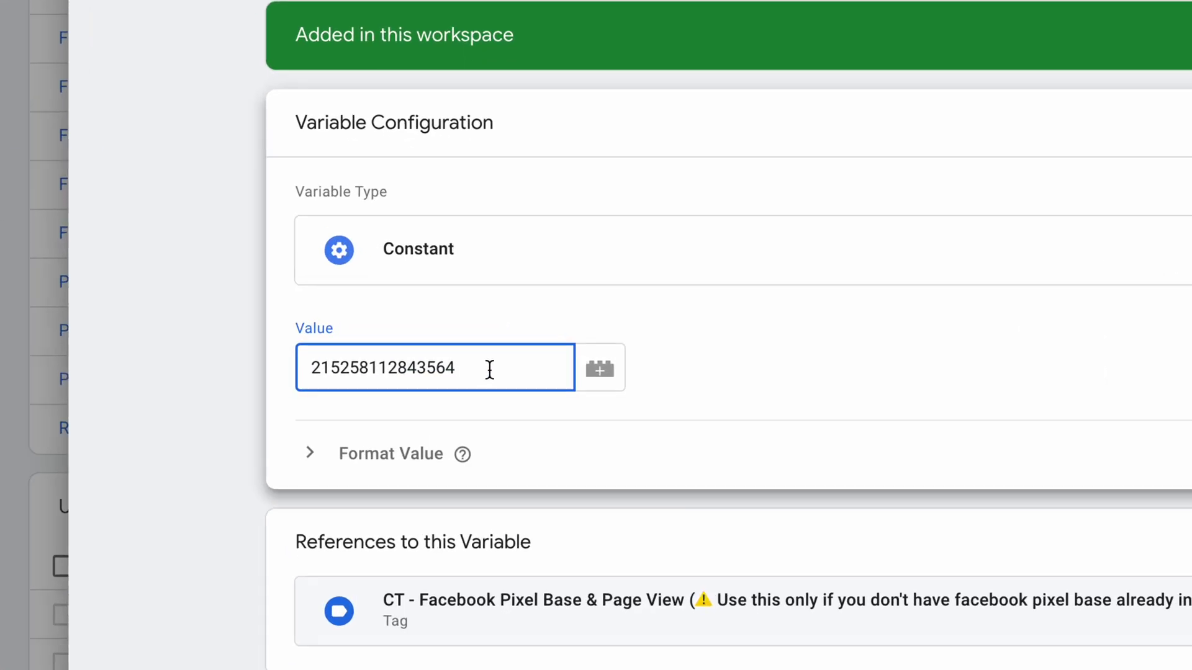
pyautogui.doubleClick(373, 367)
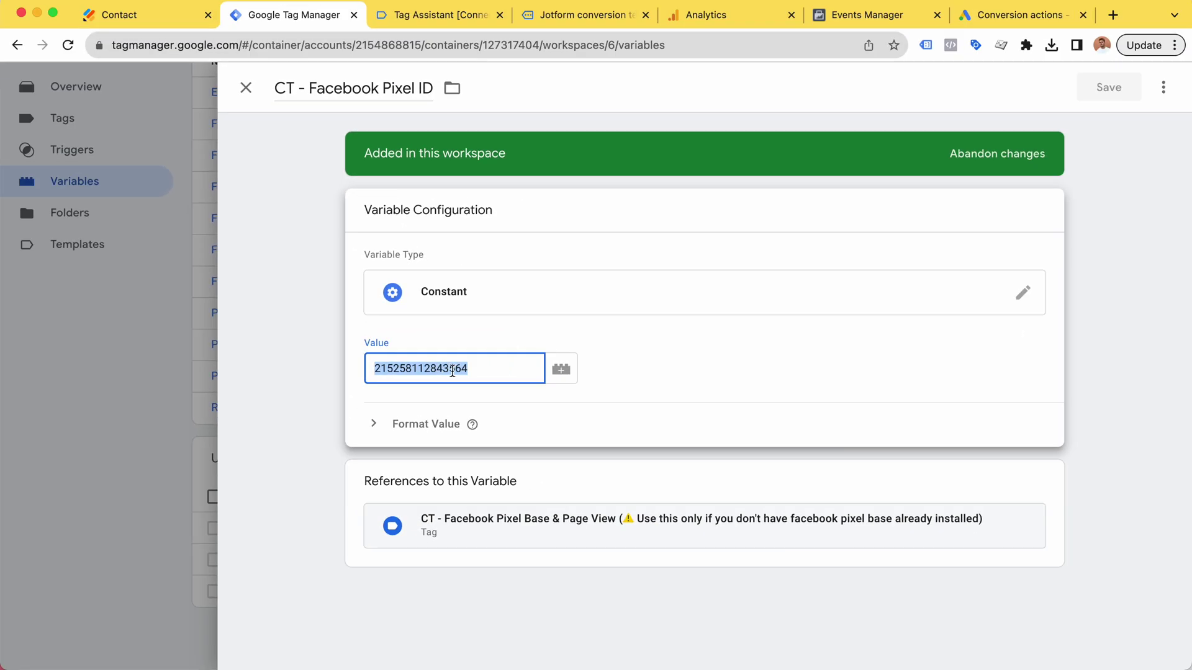
pyautogui.click(447, 422)
pyautogui.click(458, 364)
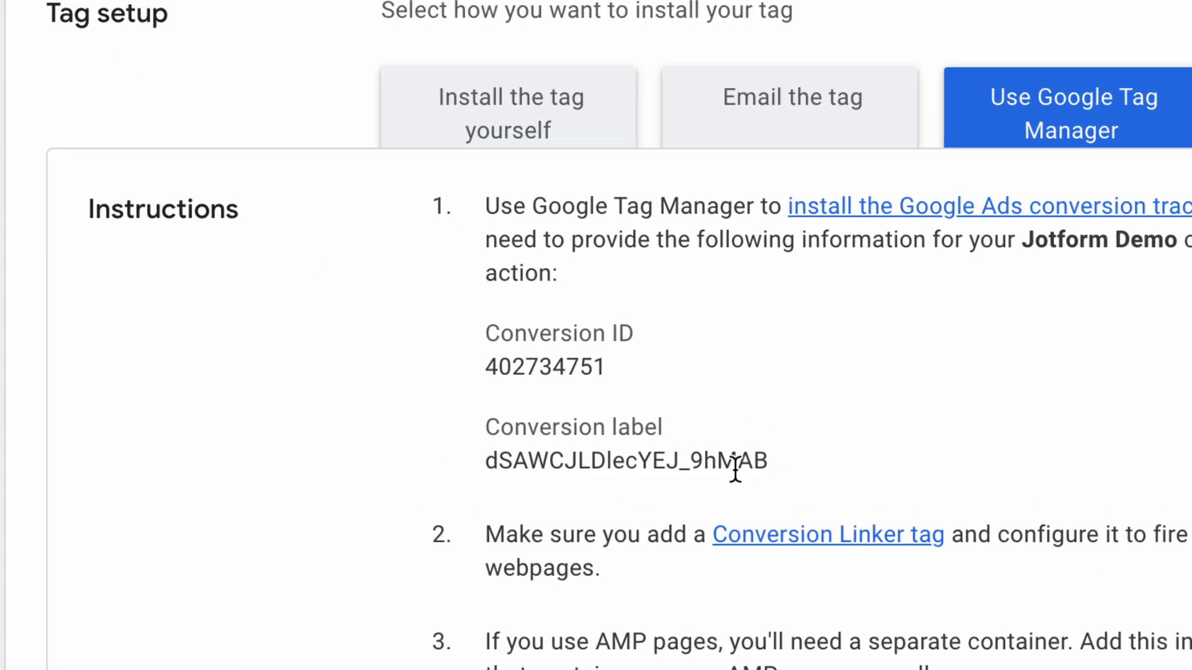
# Select the Jotform Demo Conversion ID and label, then return to the Google Ads - Jotform Conversion tag.
pyautogui.moveTo(486, 367); pyautogui.dragTo(616, 367)
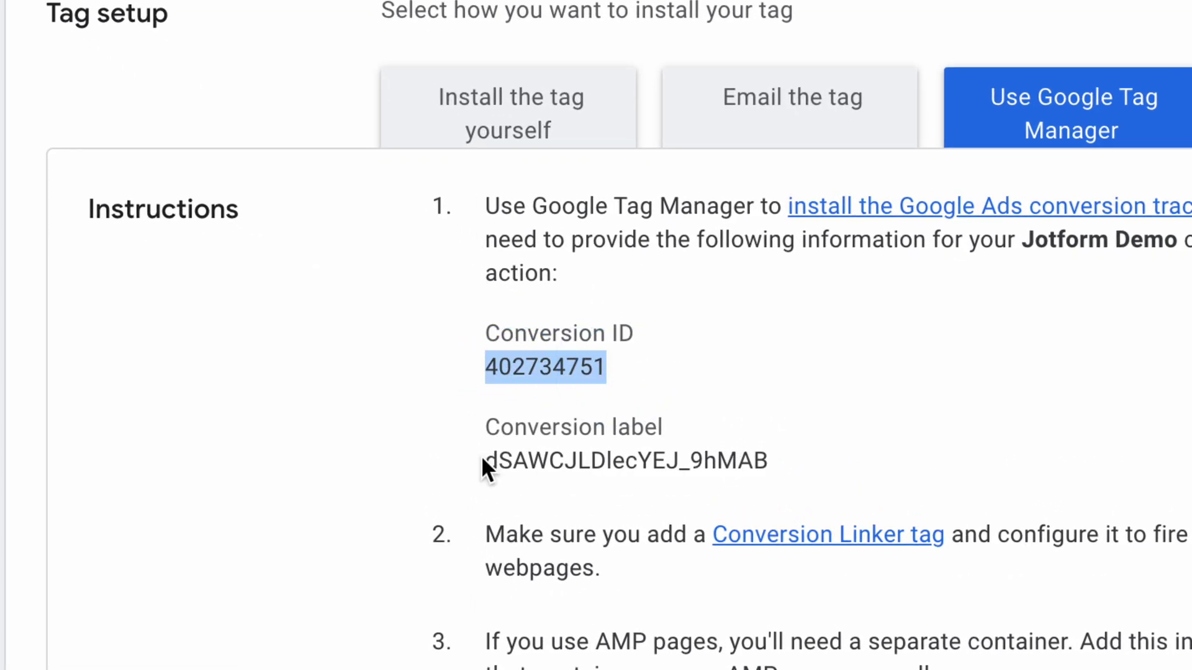
pyautogui.moveTo(484, 461); pyautogui.dragTo(777, 460)
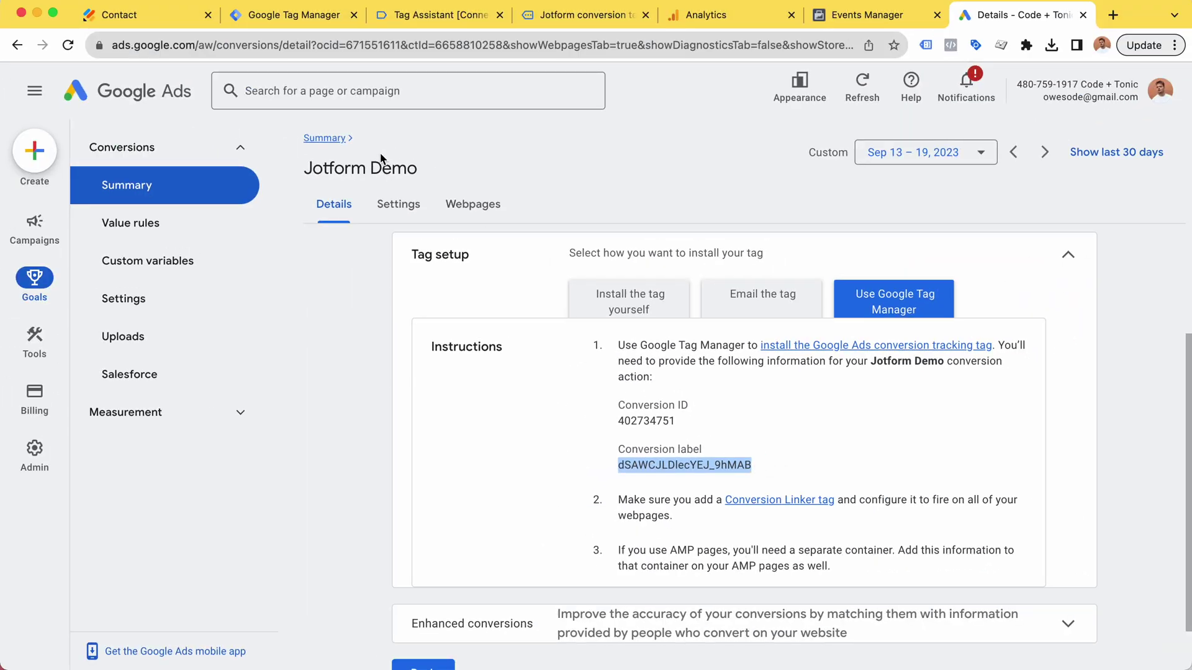
pyautogui.click(315, 16)
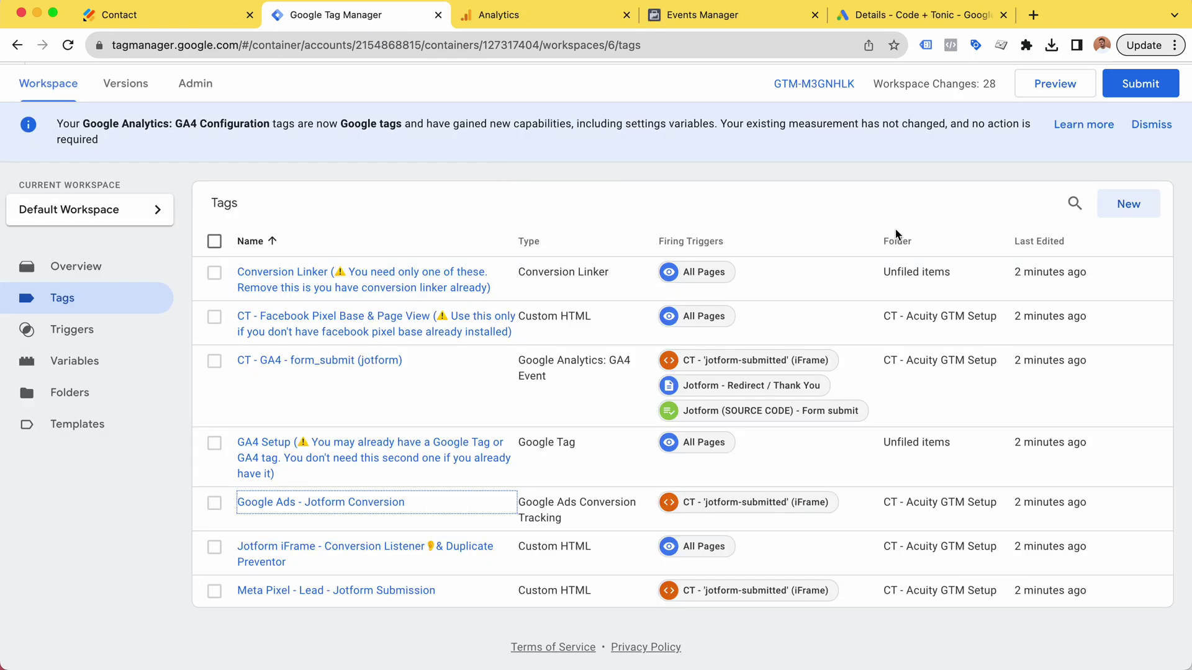
# Close the Google Ads conversion tag and launch Preview for the workspace's 28 changes.
pyautogui.click(926, 195)
pyautogui.scroll(1, 929, 202)
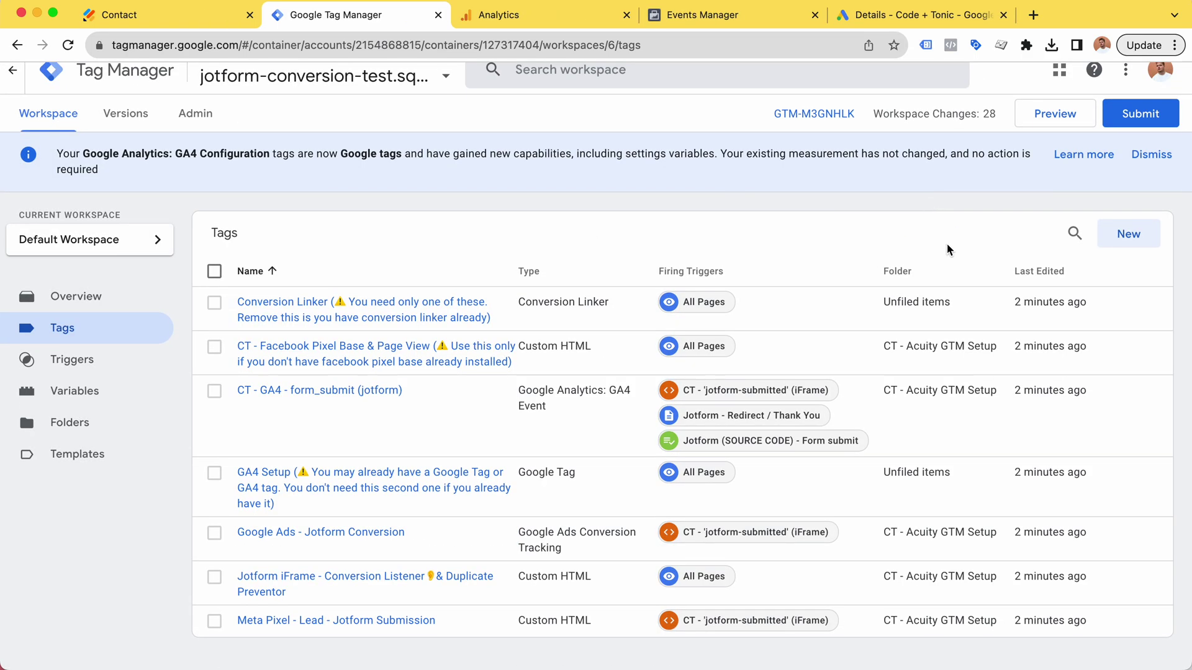
pyautogui.scroll(1, 948, 249)
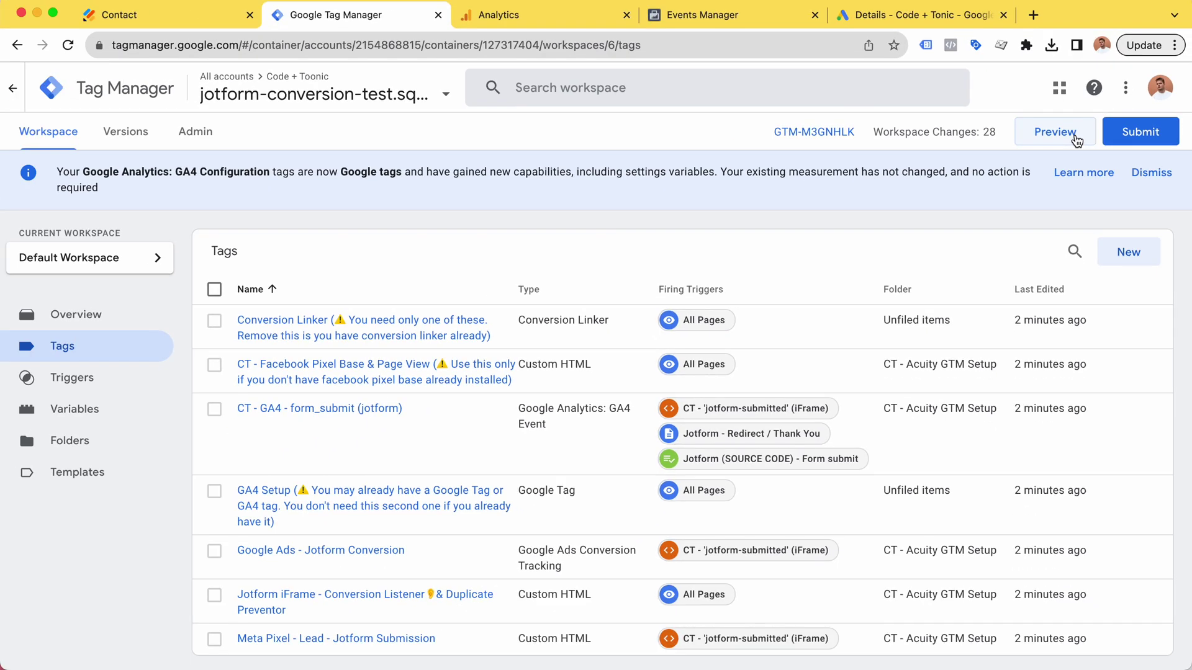
pyautogui.click(1077, 140)
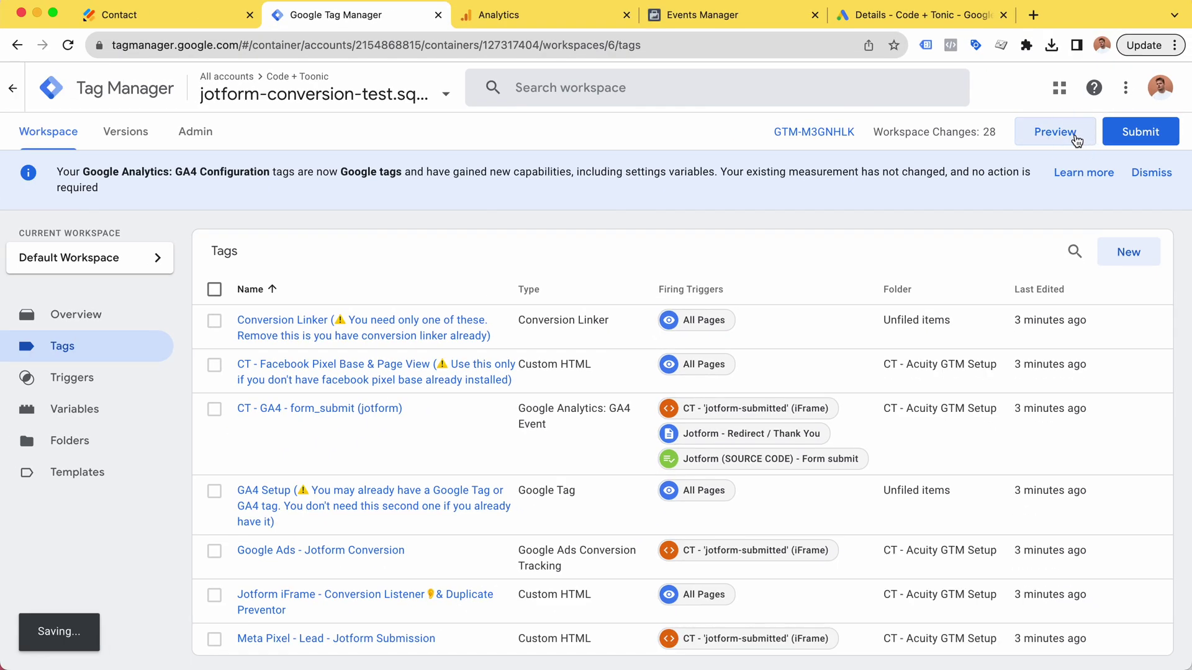
# Connect Tag Assistant debug mode to the prefilled Jotform Squarespace test site URL, then select the form's E-mail field.
pyautogui.click(1075, 139)
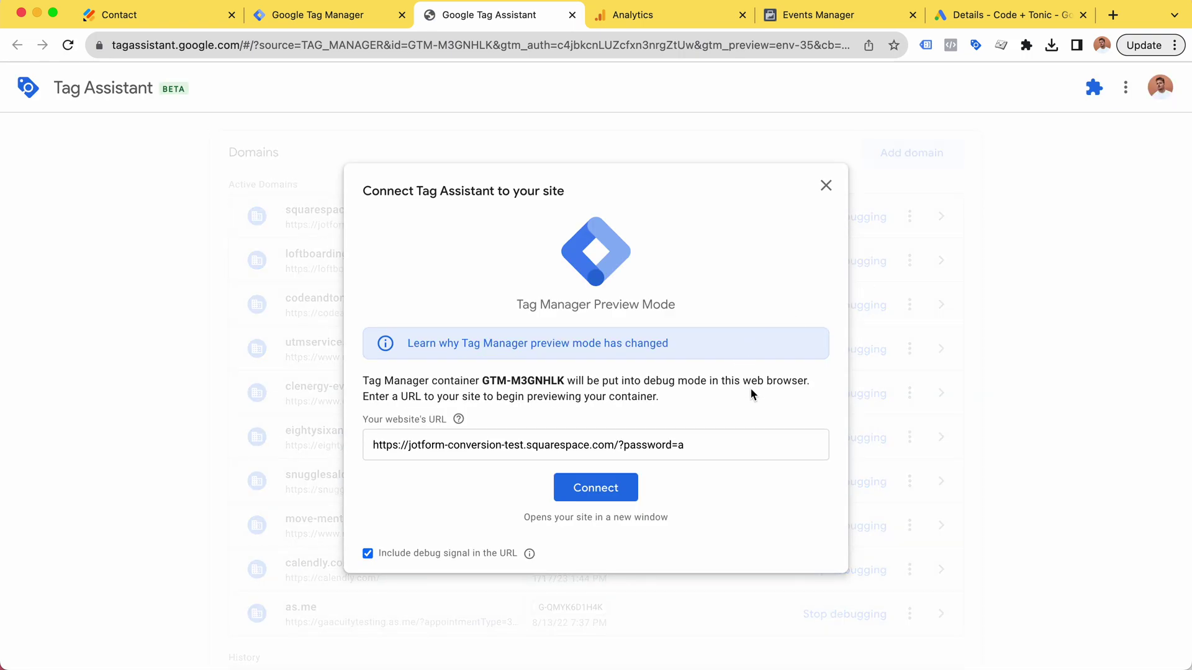
pyautogui.moveTo(375, 444); pyautogui.dragTo(714, 443)
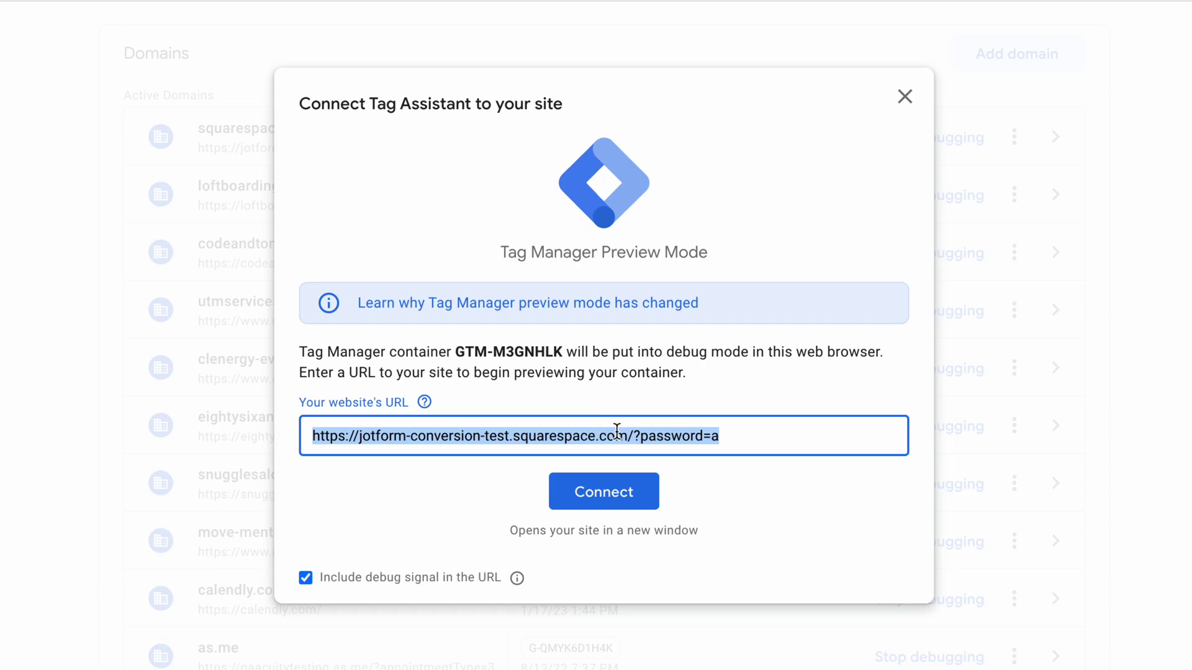
pyautogui.click(604, 492)
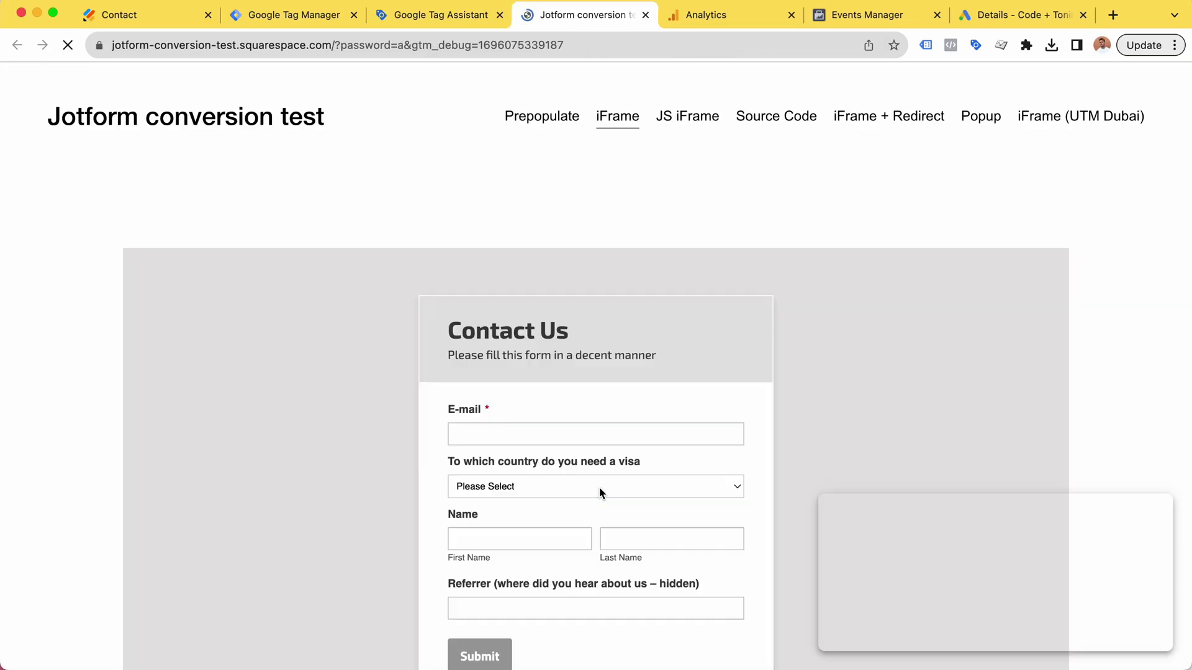
pyautogui.scroll(-3, 62, 268)
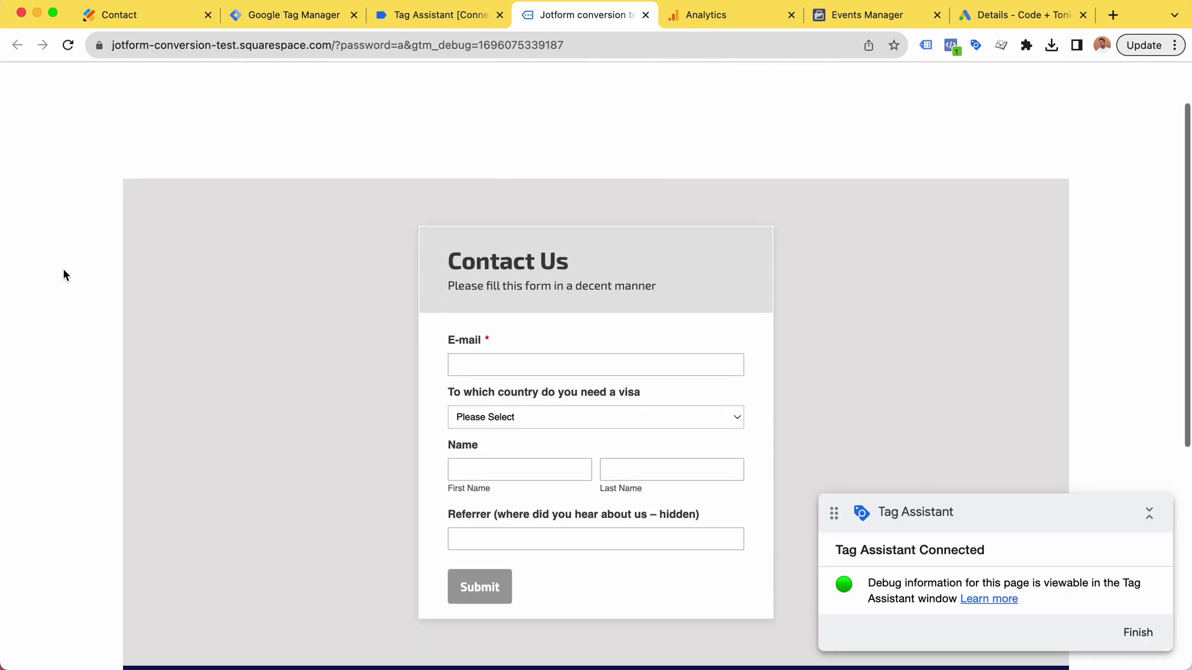
pyautogui.click(493, 346)
# Enter an e-mail address and submit the Jotform contact form to reach its Thank You page.
pyautogui.write('i')
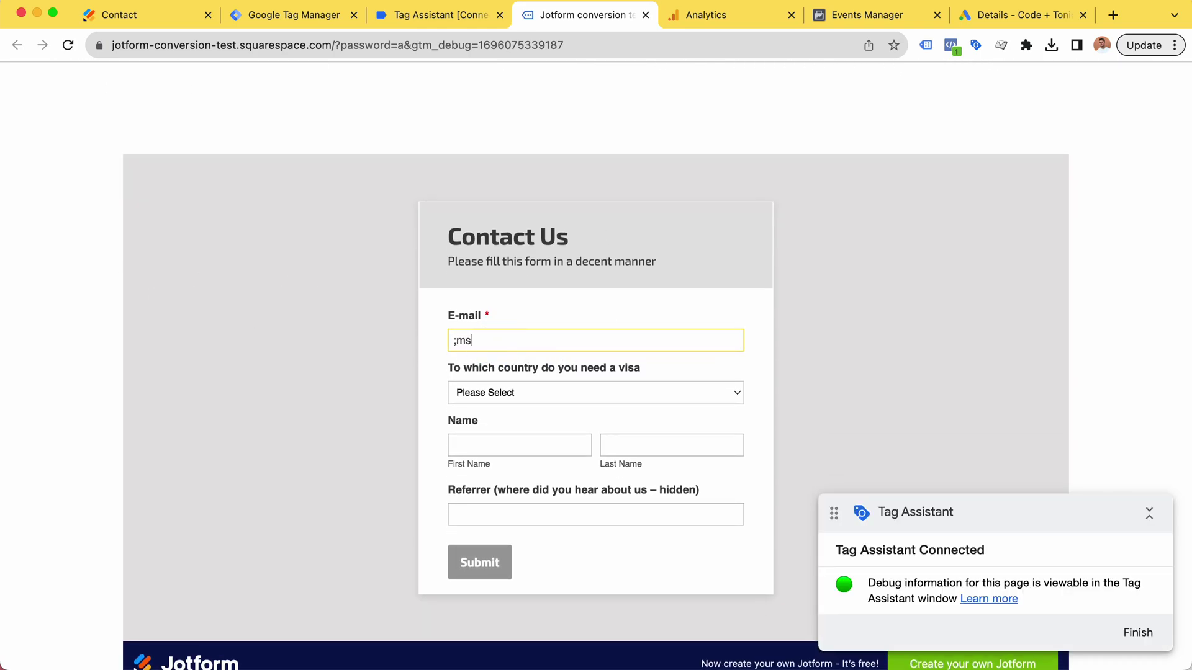
pyautogui.write('ms')
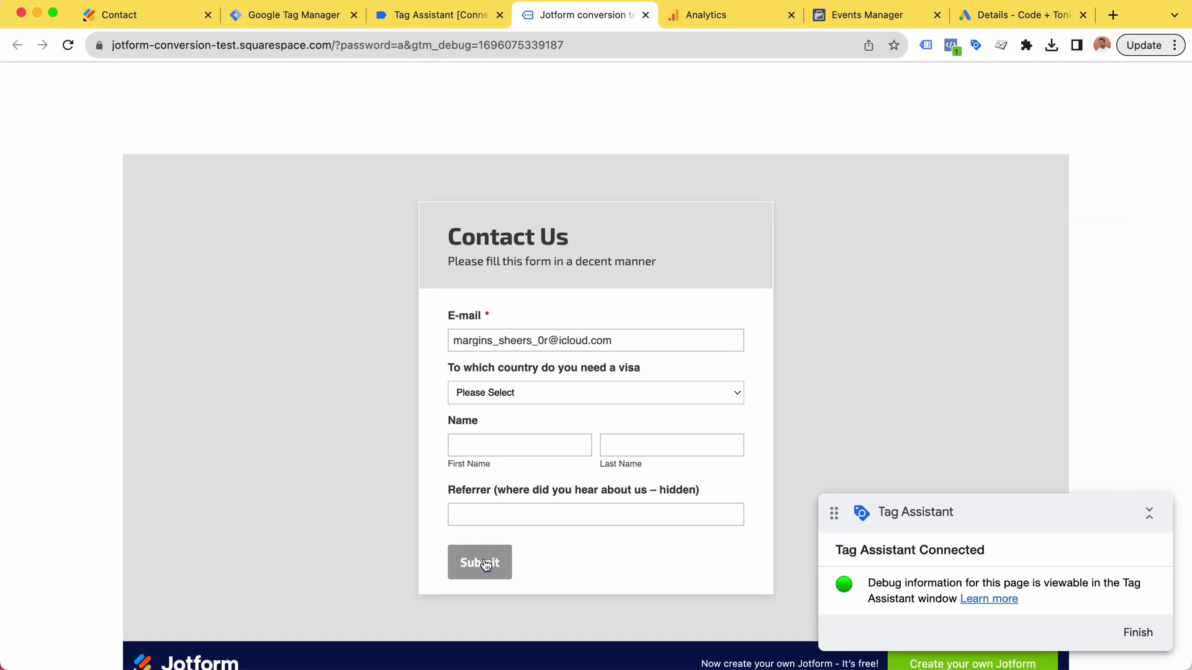
pyautogui.click(486, 564)
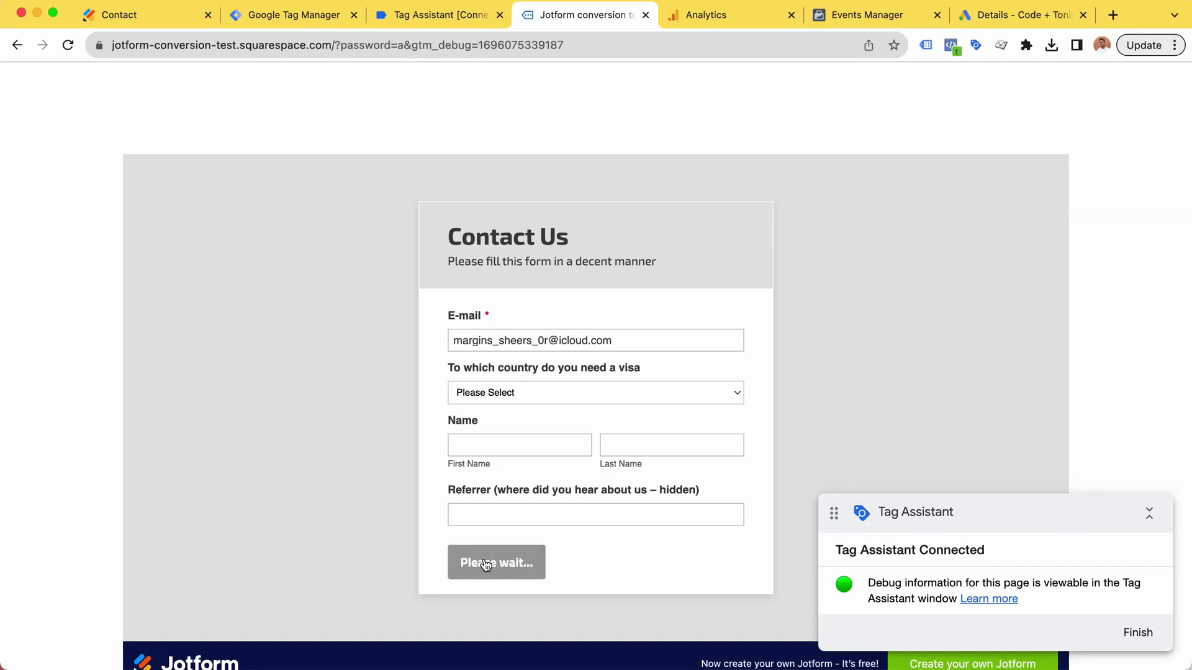
pyautogui.scroll(-2, 516, 447)
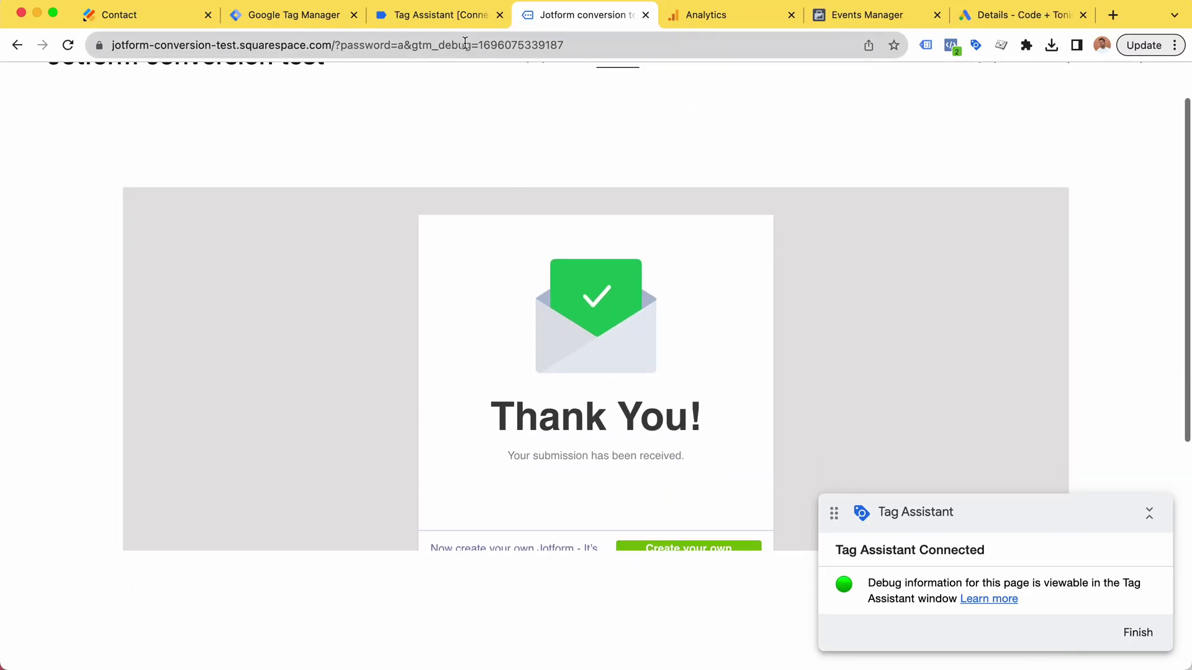
# Check that the jotform-submitted event fired the Google Ads, GA4 and Meta Pixel tags successfully.
pyautogui.click(445, 20)
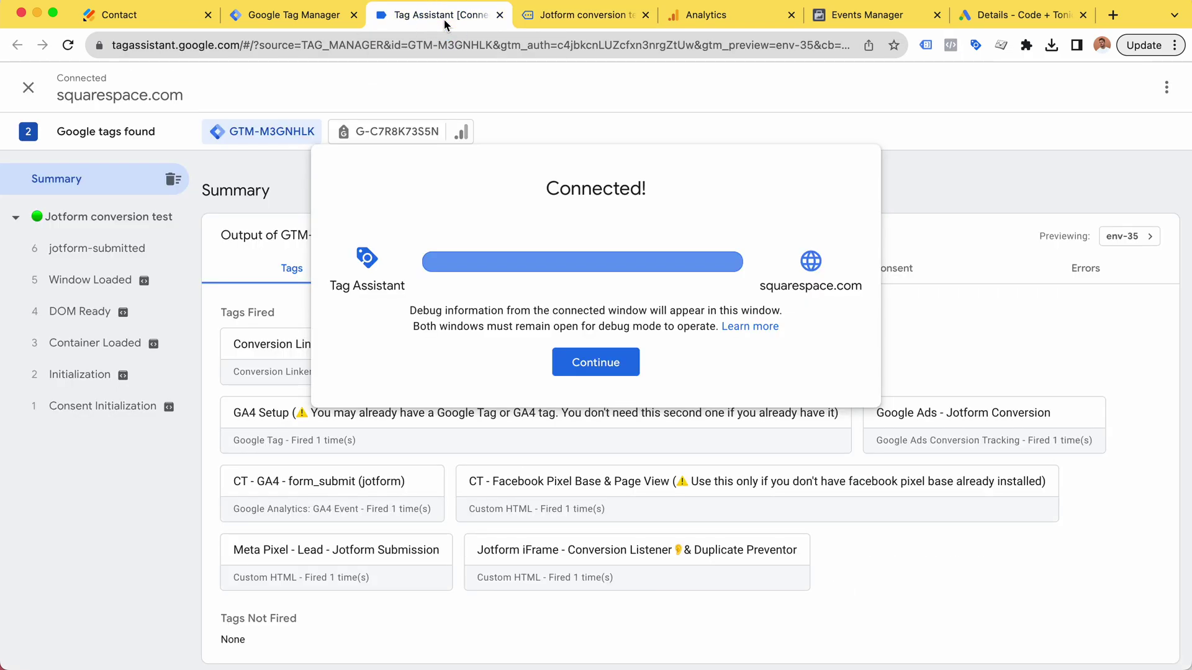
pyautogui.click(627, 360)
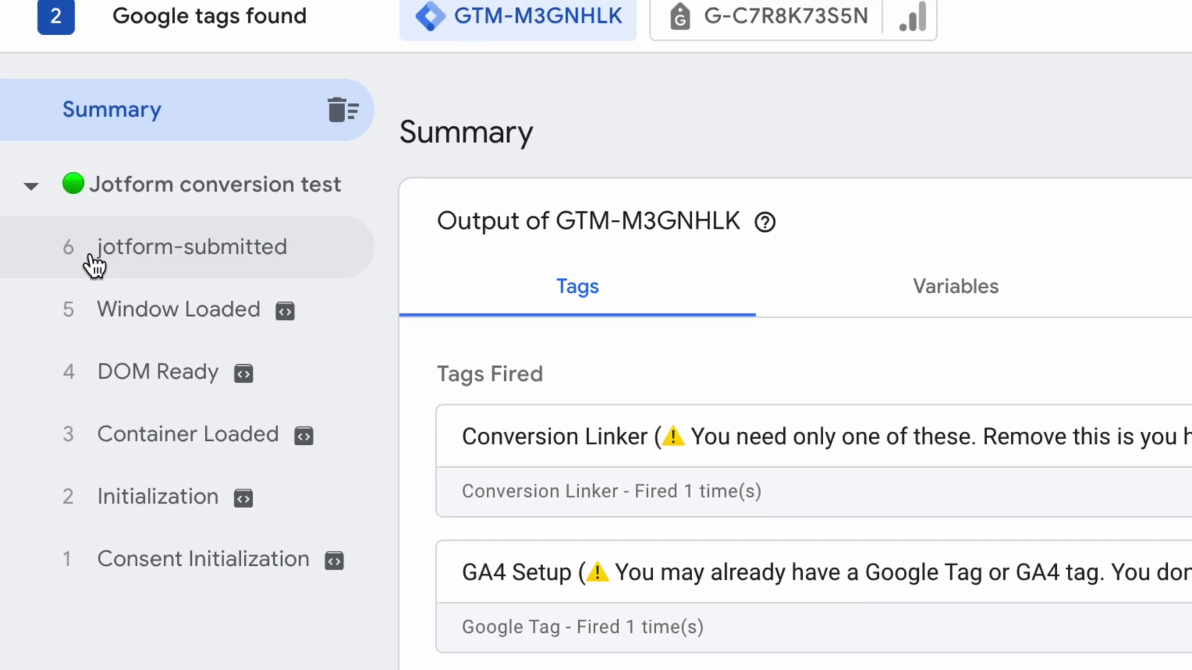
pyautogui.click(107, 255)
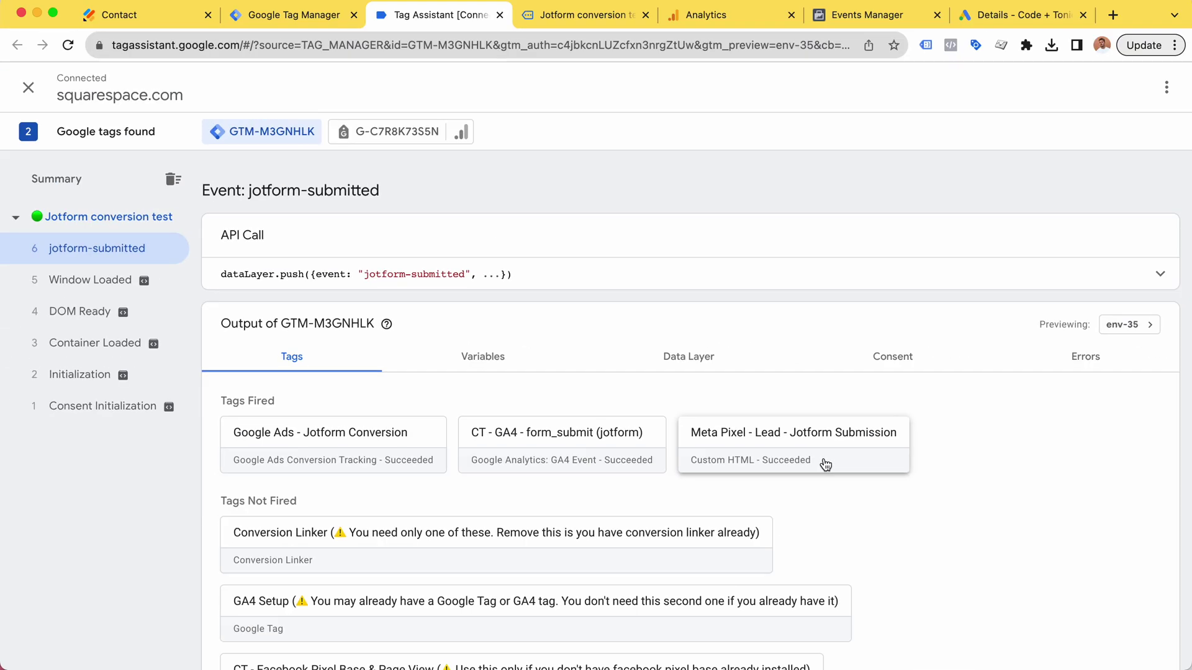
pyautogui.hotkey('ctrl', 'Tab')
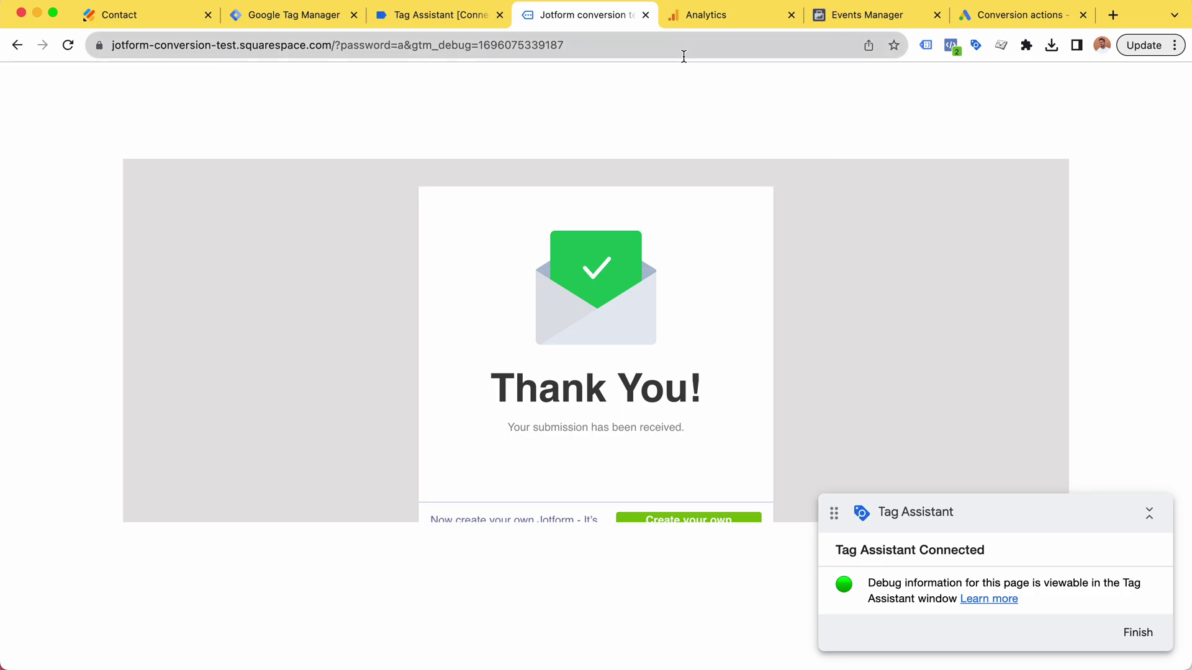
# Pause the GA4 DebugView stream and open the jotform_submit event's parameters.
pyautogui.click(713, 16)
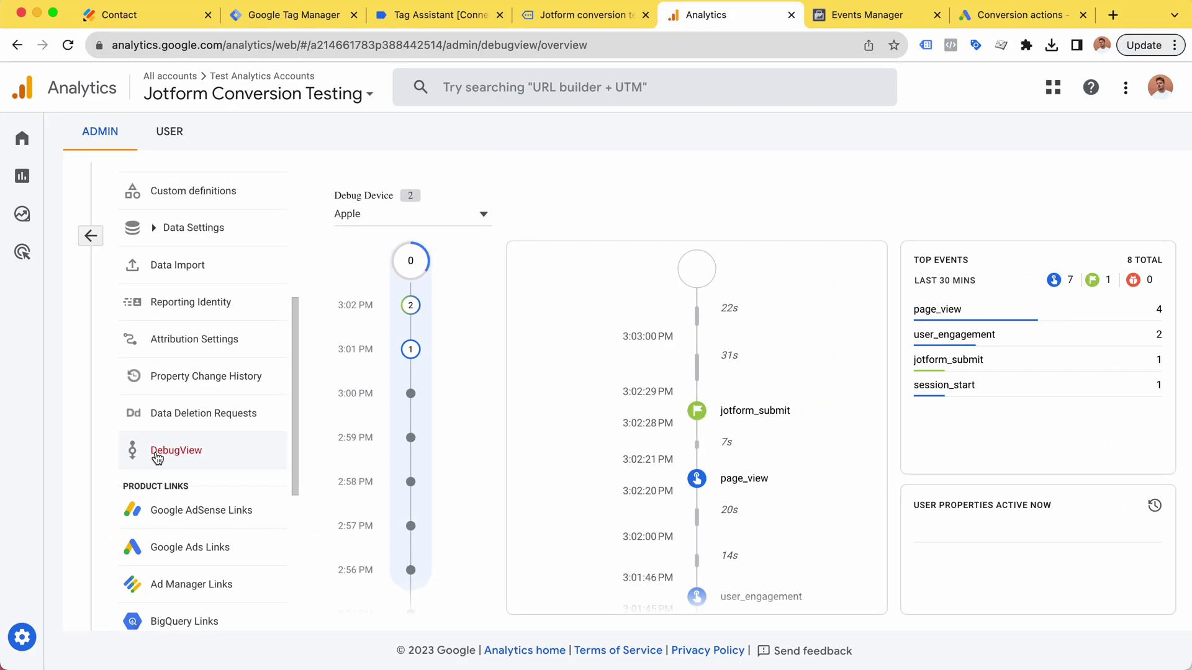
pyautogui.click(765, 345)
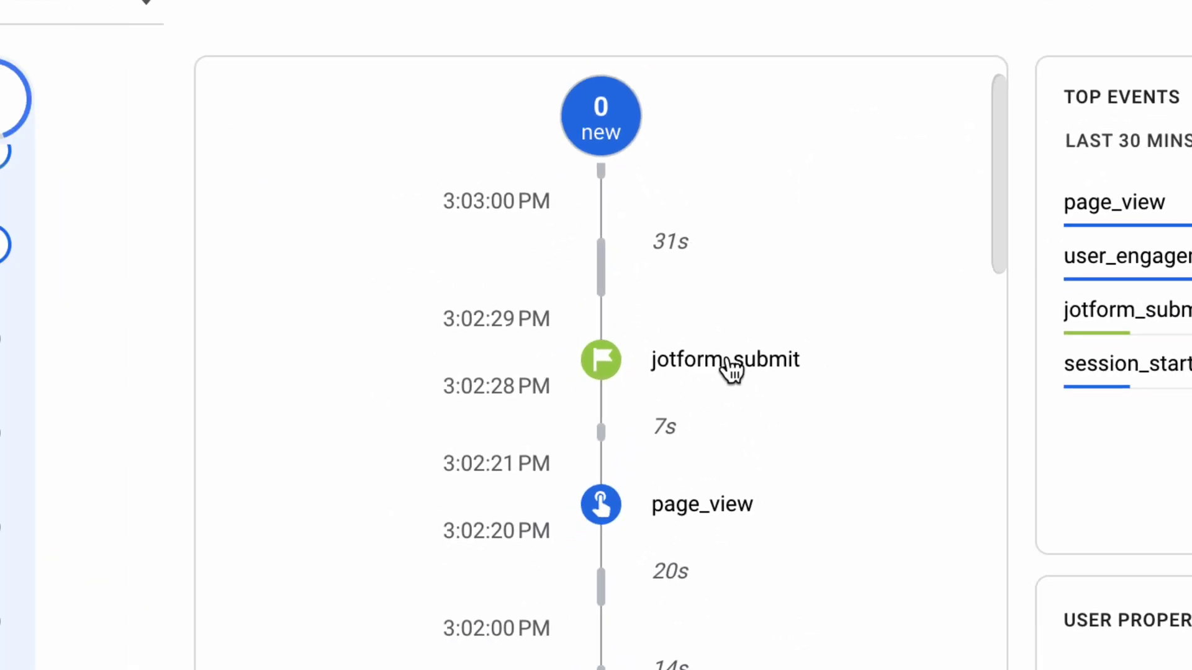
pyautogui.click(704, 366)
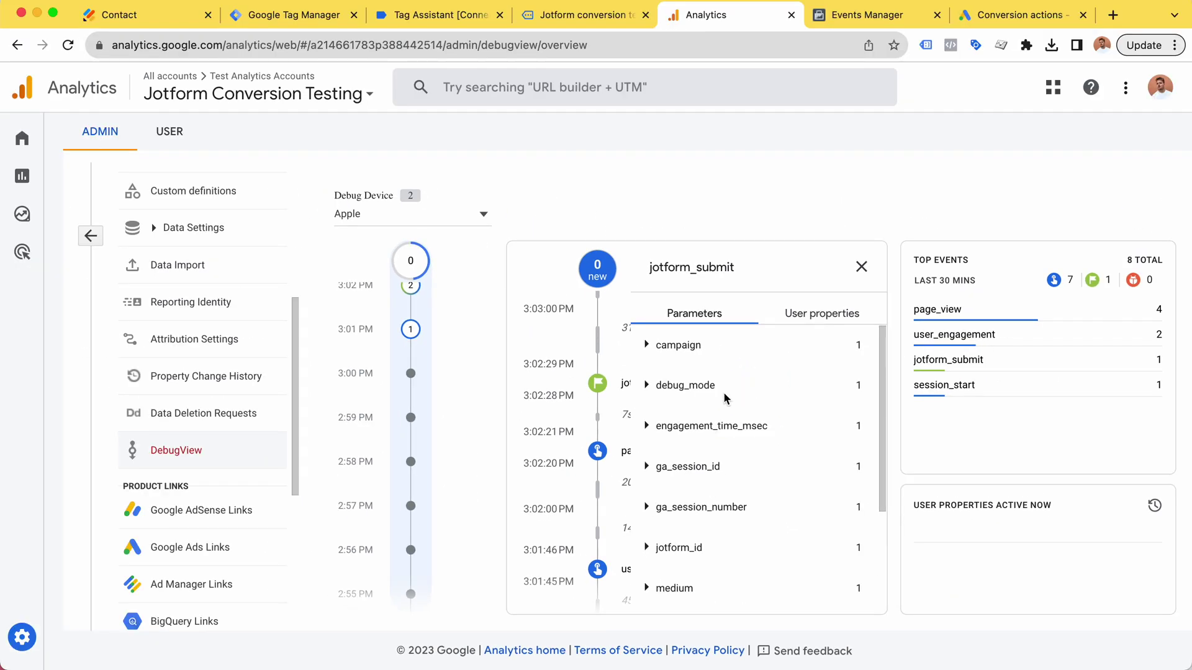
pyautogui.scroll(-2, 713, 400)
pyautogui.scroll(-1, 713, 400)
pyautogui.click(648, 554)
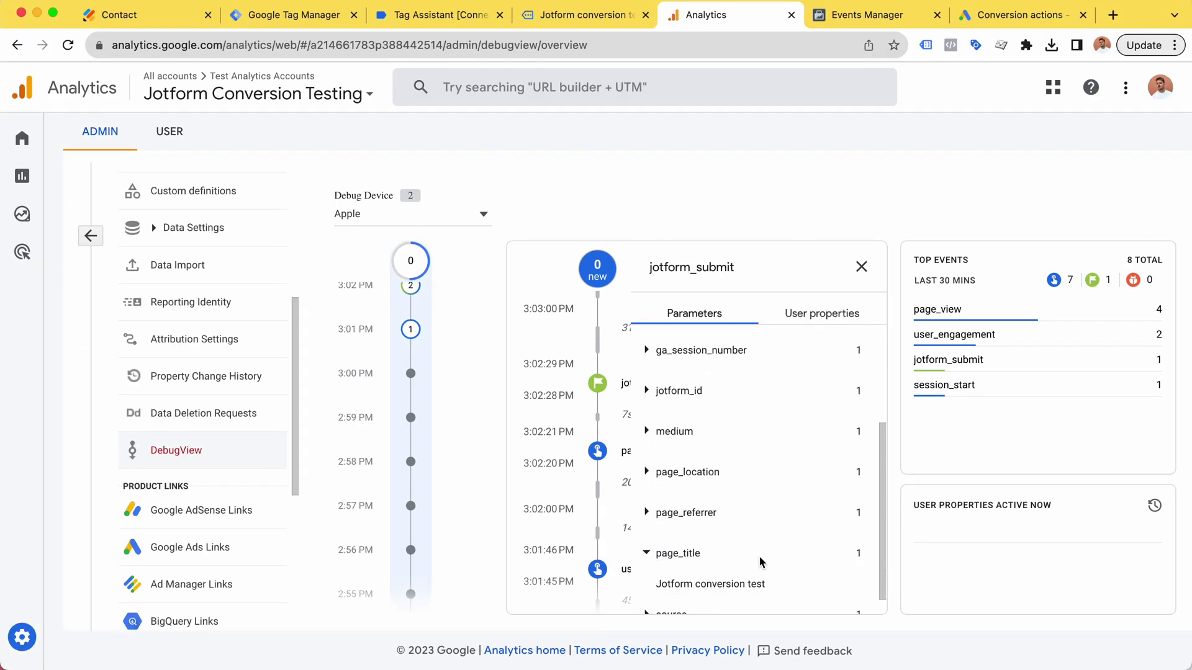
pyautogui.moveTo(765, 584); pyautogui.dragTo(659, 583)
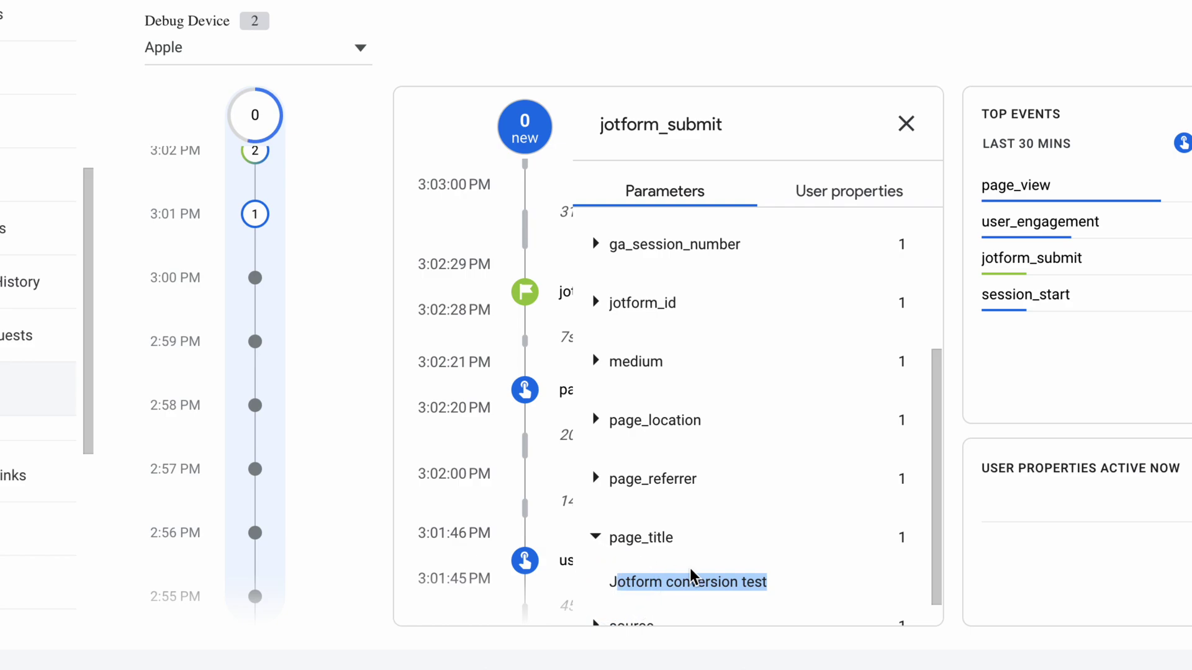
pyautogui.scroll(1, 699, 541)
pyautogui.click(596, 341)
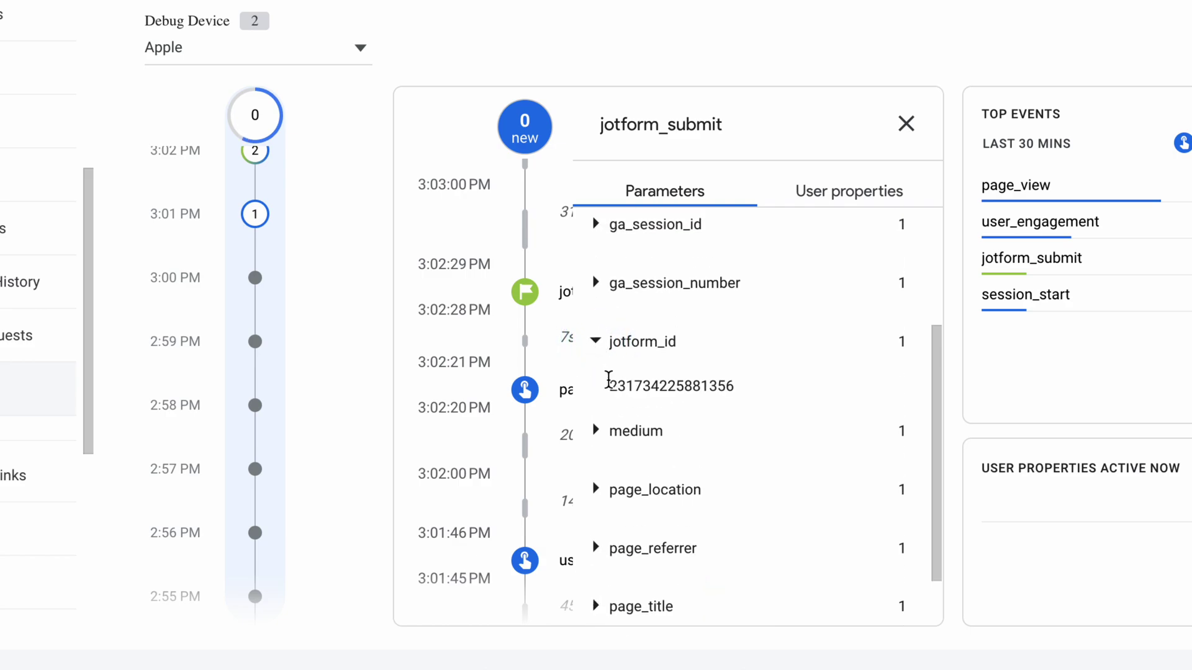
pyautogui.moveTo(608, 386); pyautogui.dragTo(740, 388)
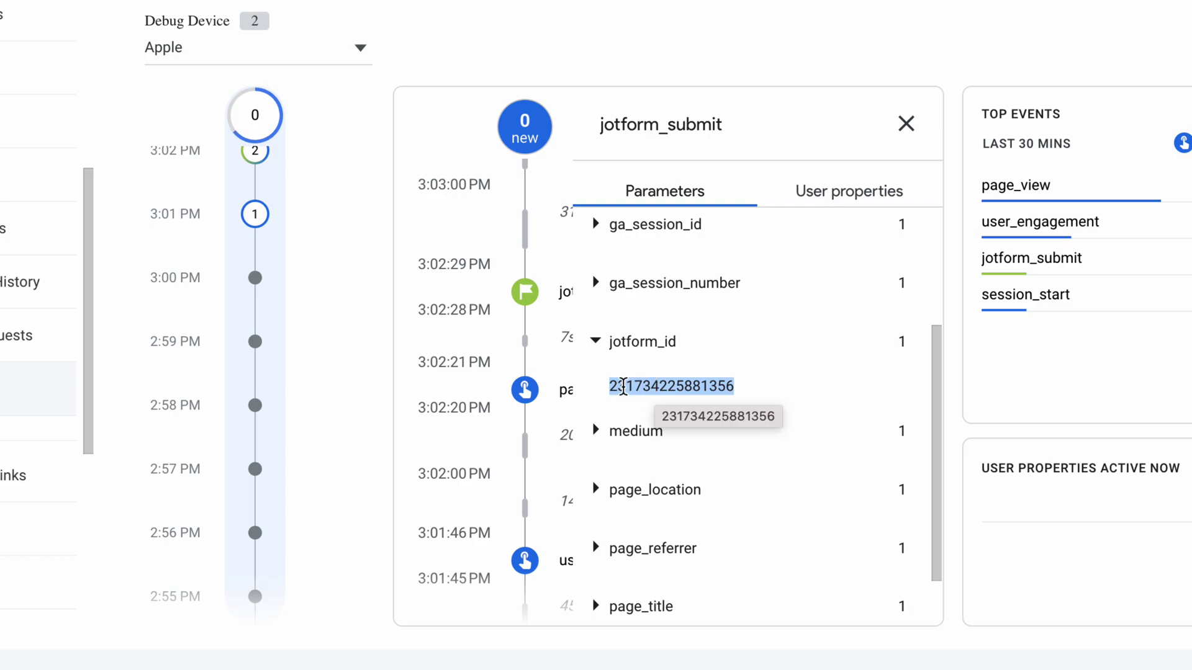
pyautogui.moveTo(611, 386); pyautogui.dragTo(744, 391)
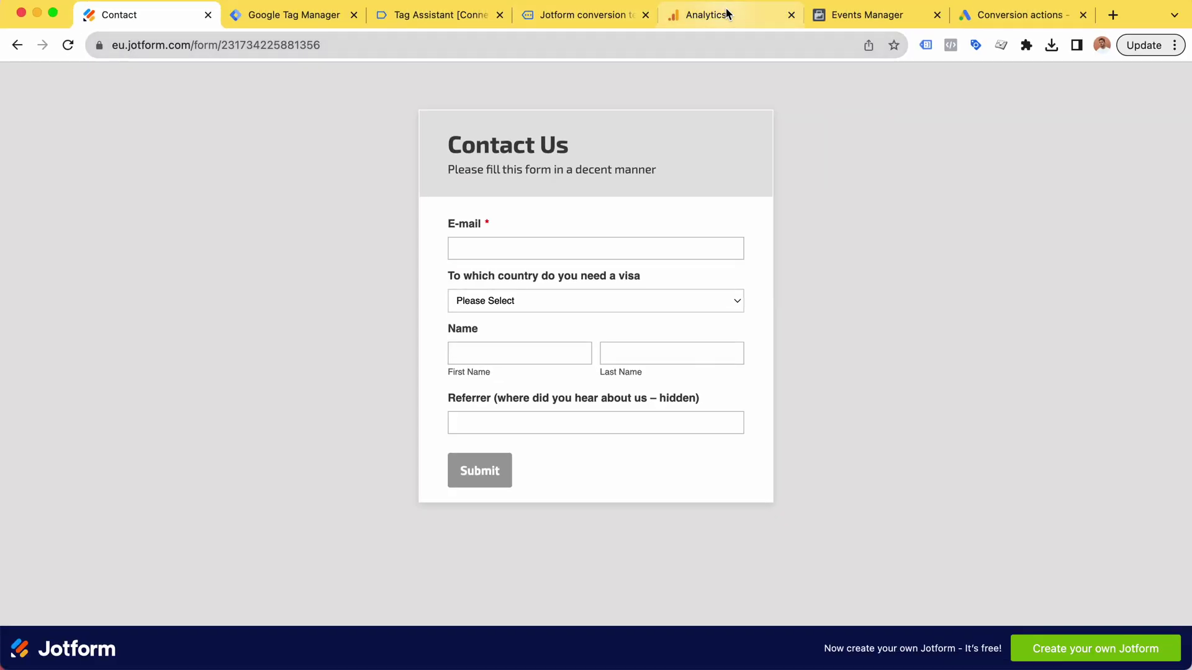
pyautogui.click(725, 13)
pyautogui.moveTo(757, 447); pyautogui.dragTo(655, 447)
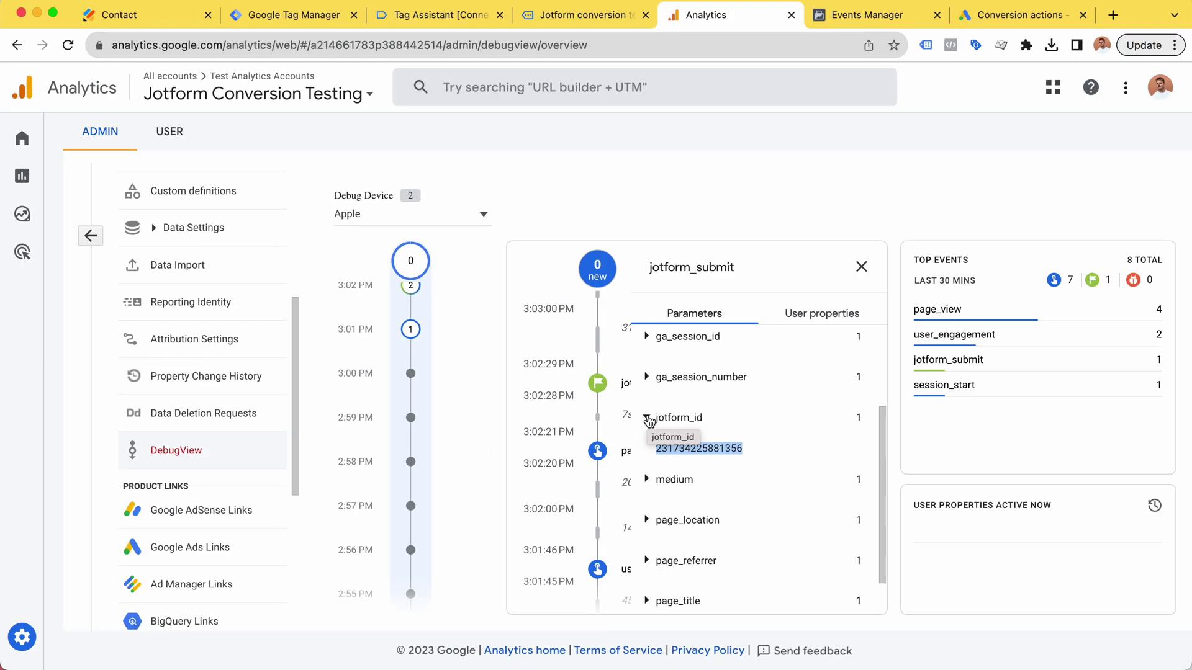
pyautogui.hotkey('ctrl', 'Tab')
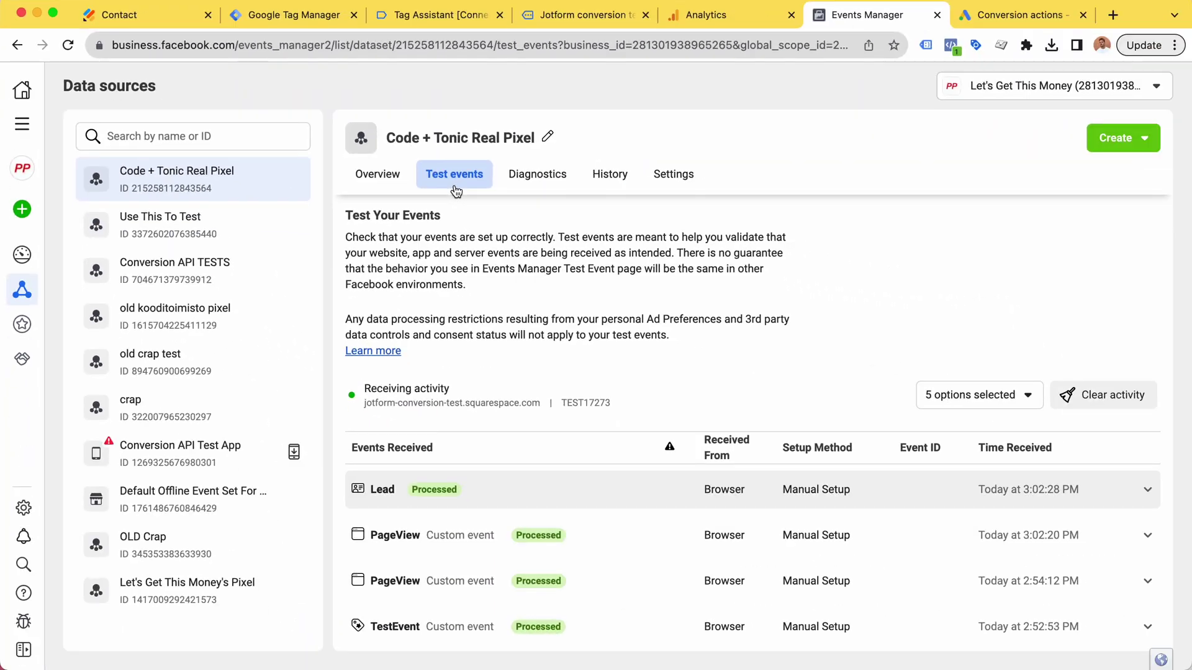
pyautogui.moveTo(838, 579)
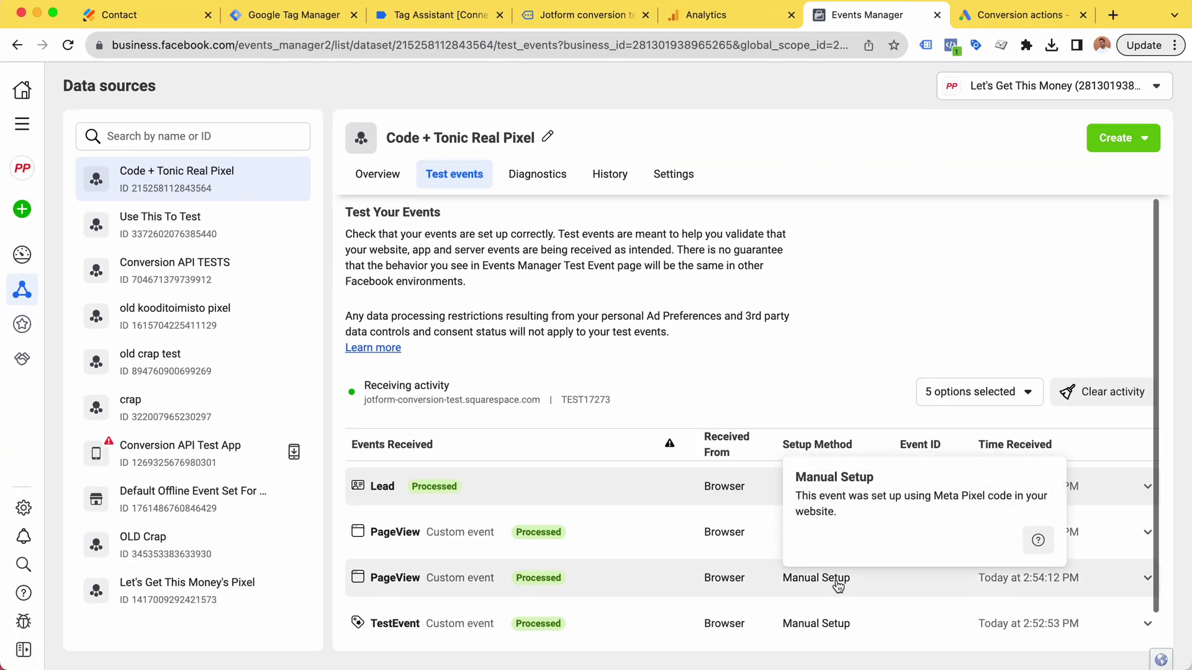
pyautogui.scroll(-1, 1018, 493)
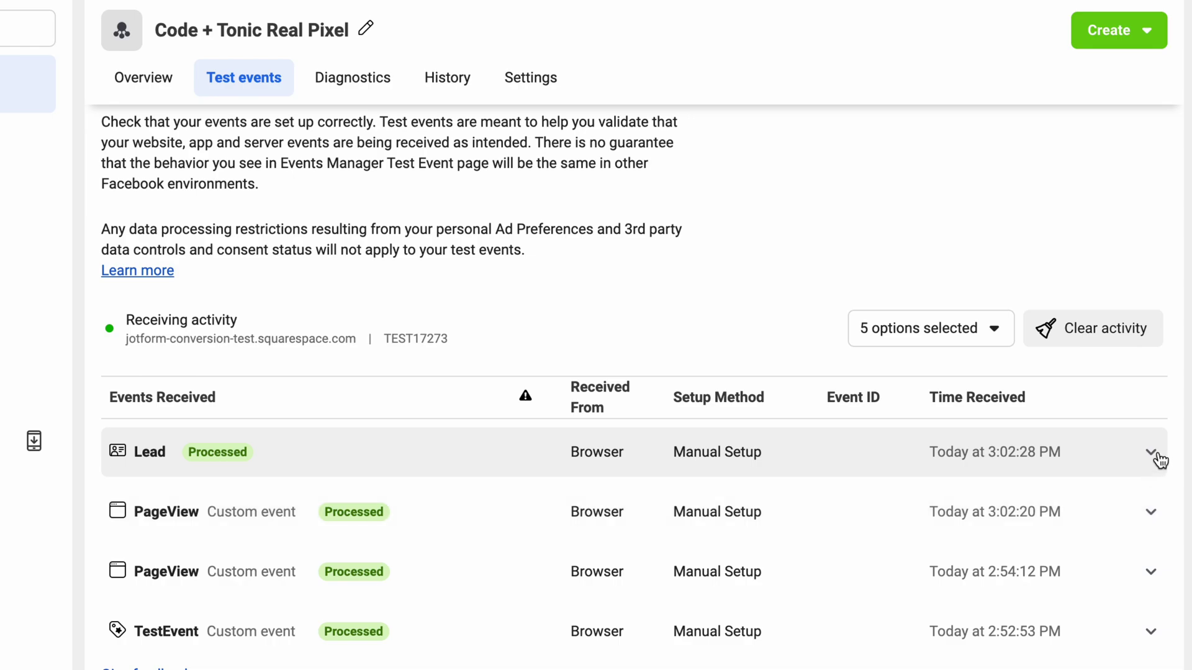
pyautogui.click(1157, 457)
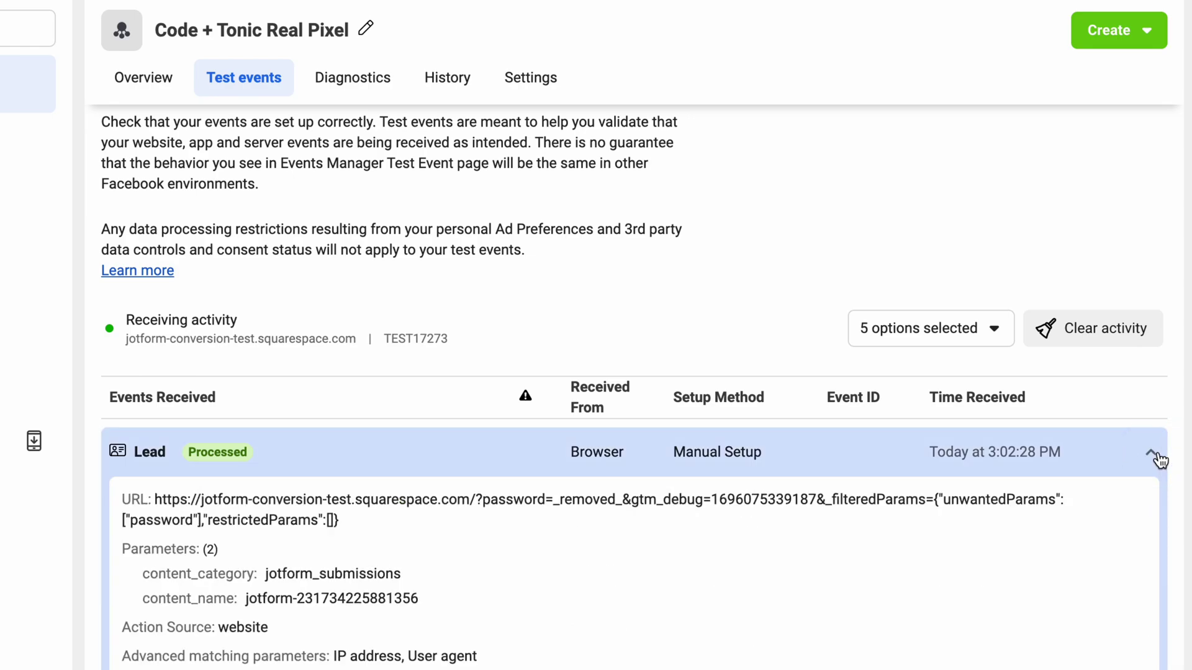
pyautogui.scroll(-3, 848, 469)
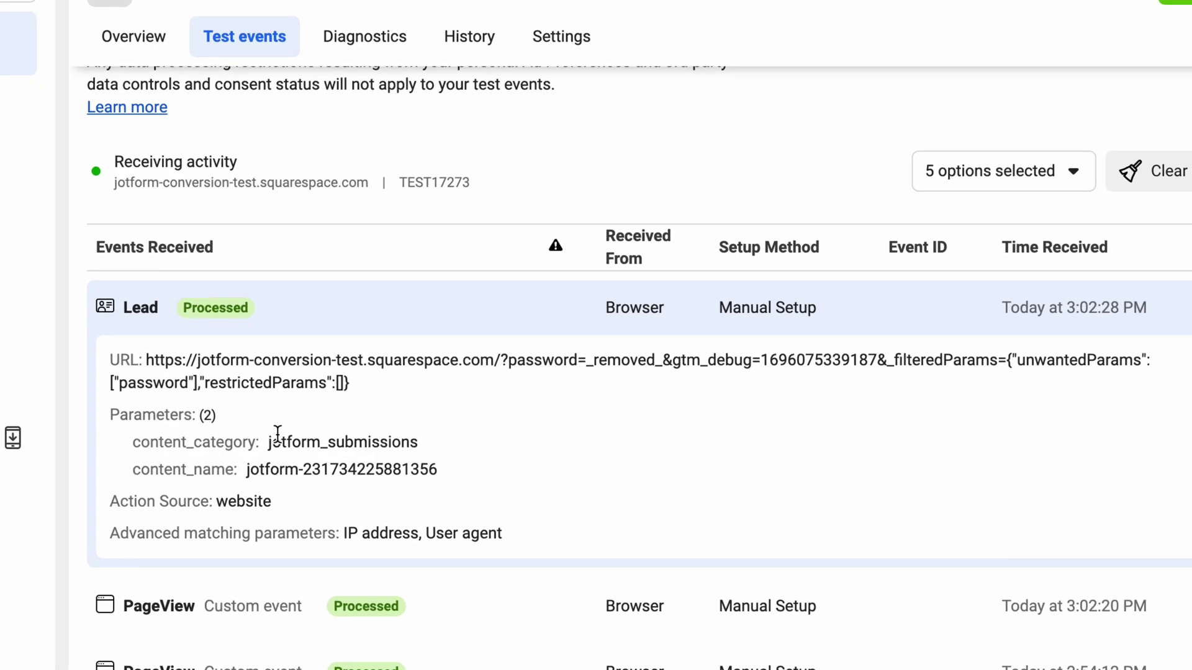
pyautogui.moveTo(277, 442); pyautogui.dragTo(419, 441)
pyautogui.click(146, 443)
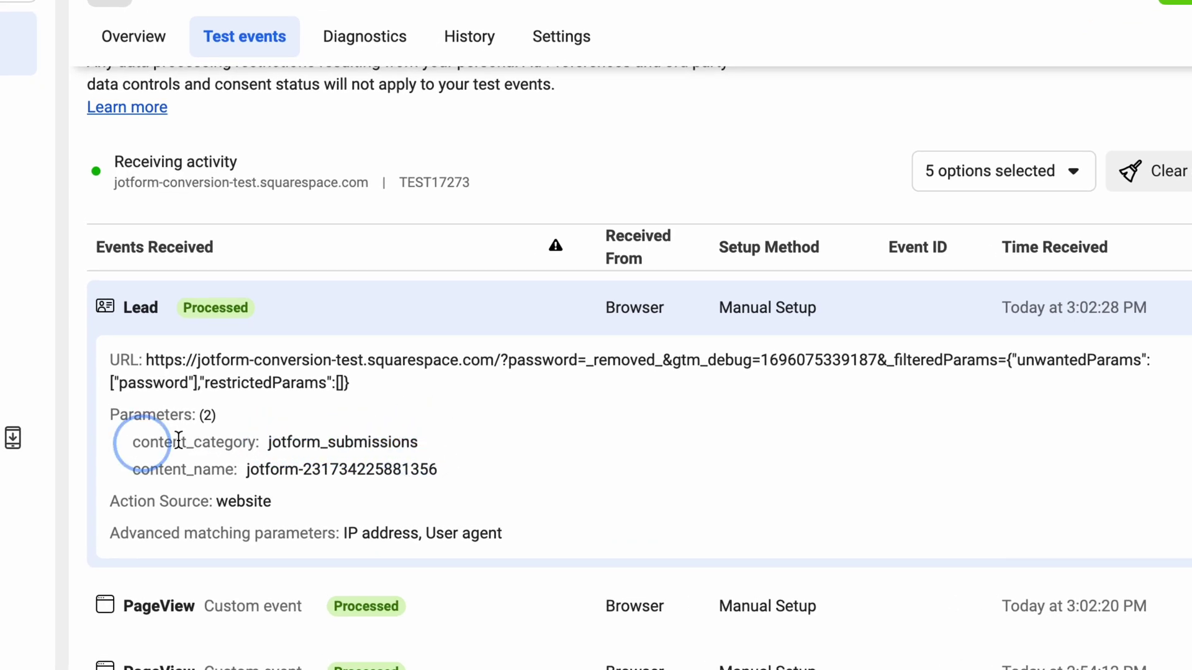
pyautogui.moveTo(268, 441); pyautogui.dragTo(401, 441)
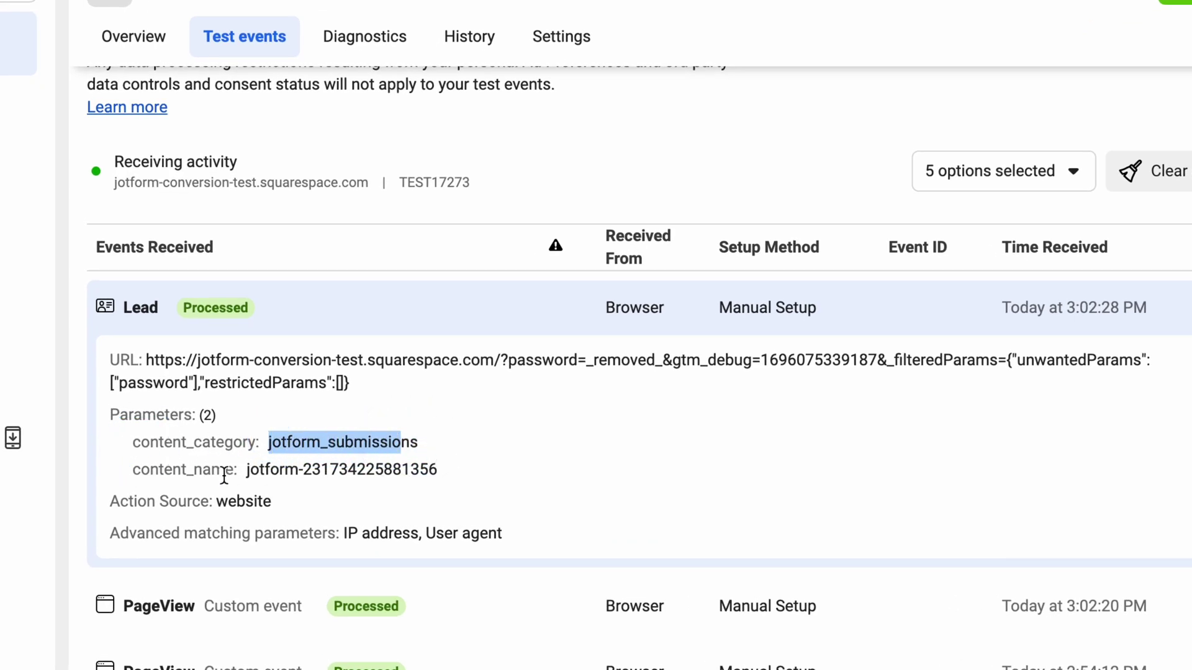
pyautogui.moveTo(247, 470); pyautogui.dragTo(436, 464)
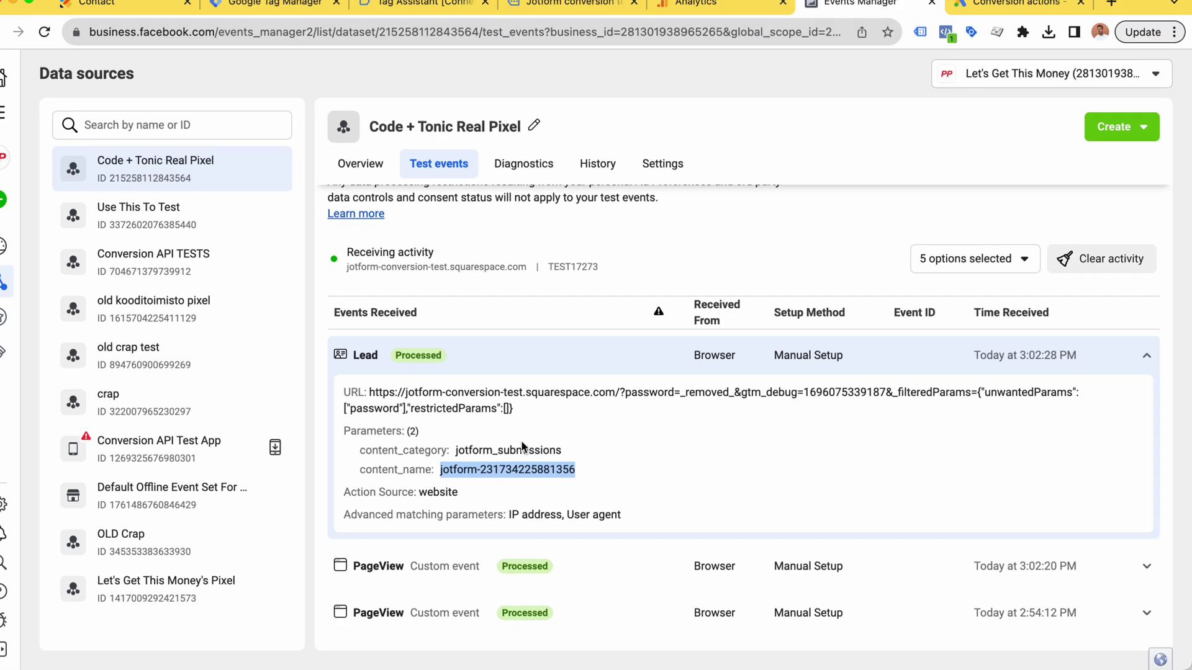
pyautogui.moveTo(24, 329)
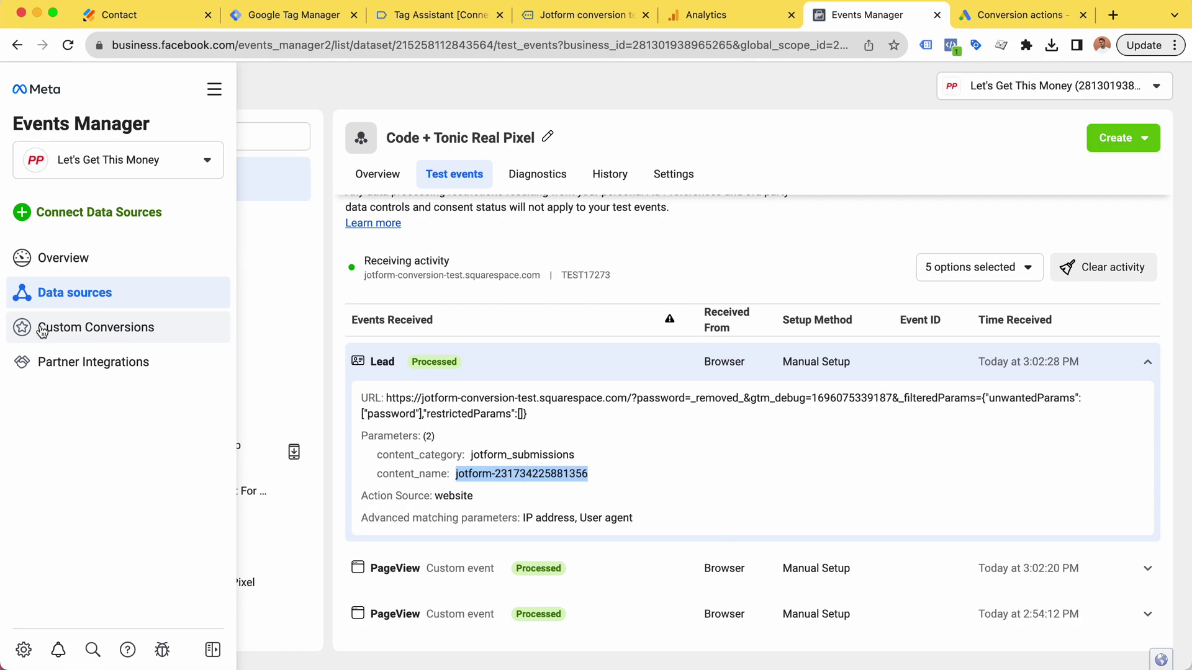
# Reload the Google Ads conversions summary so Jotform Demo's status changes from Inactive to No recent conversions.
pyautogui.click(1003, 17)
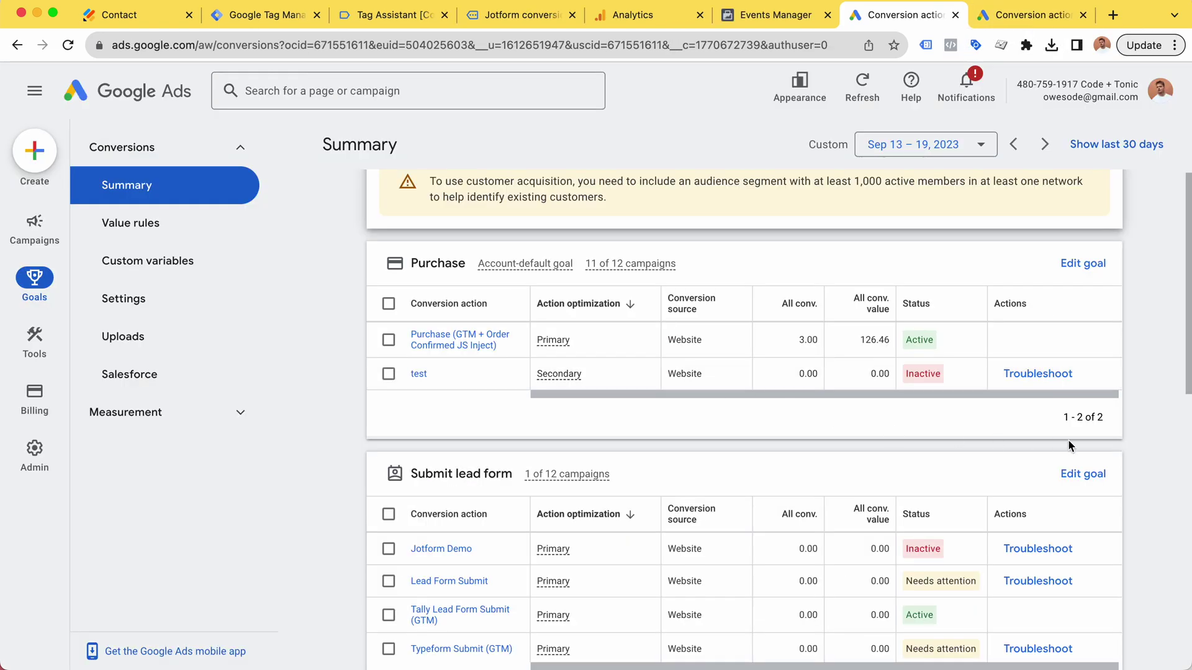
pyautogui.scroll(-2, 1067, 439)
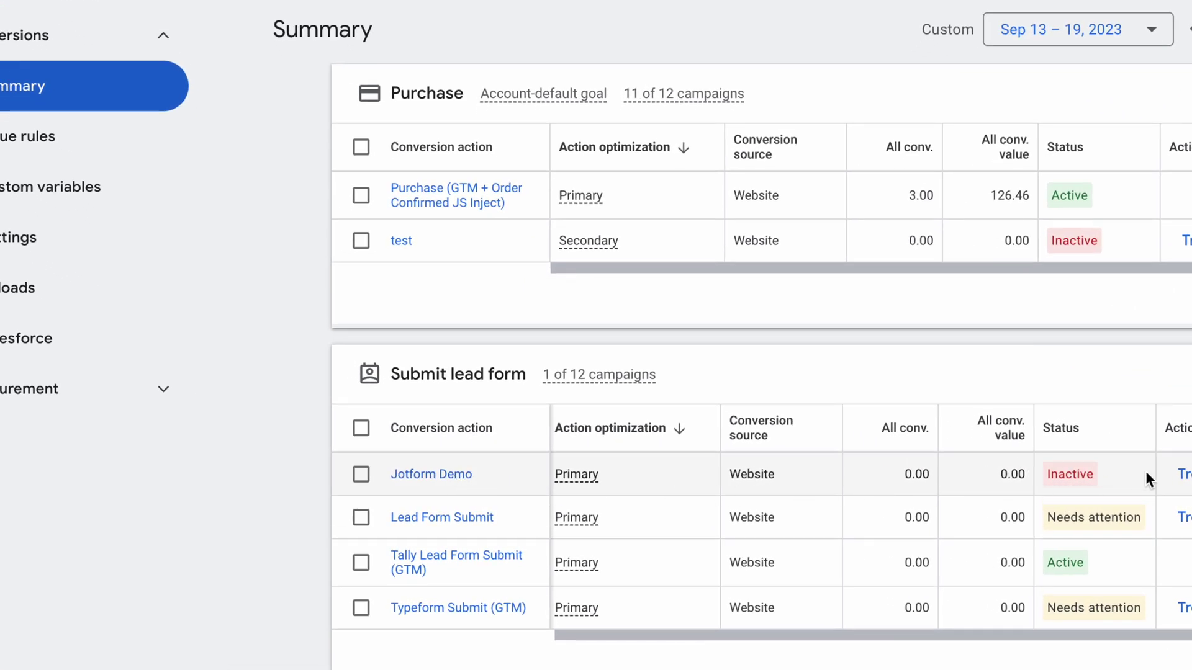
pyautogui.moveTo(993, 483)
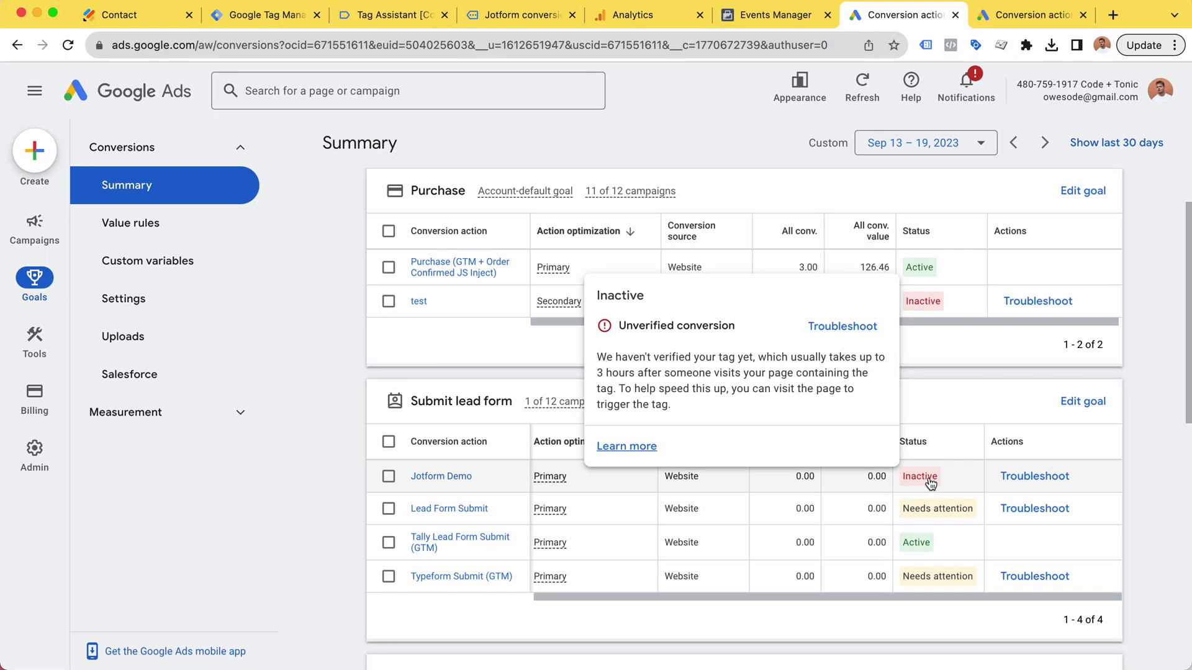
pyautogui.click(525, 23)
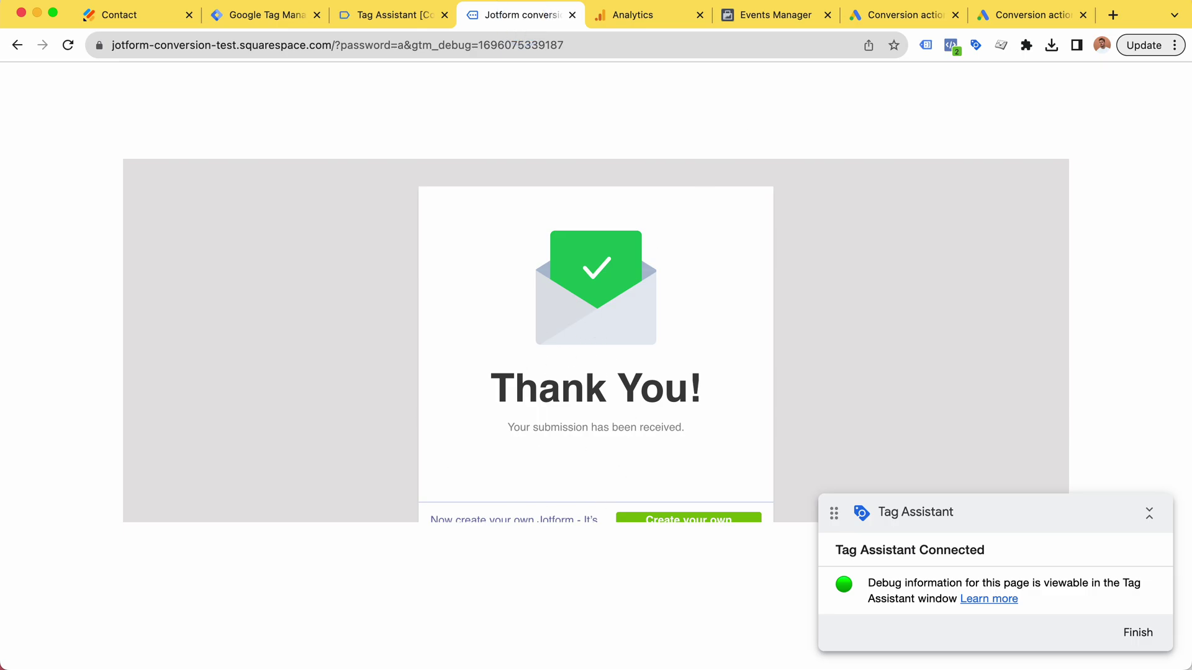
pyautogui.click(903, 14)
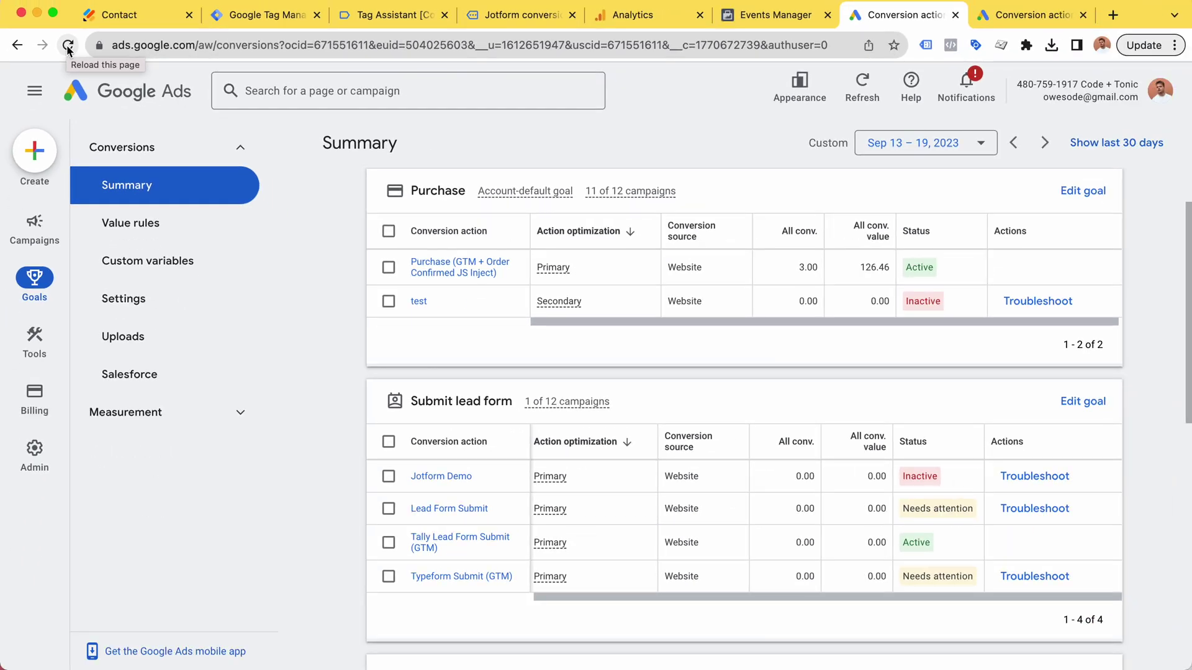
pyautogui.click(68, 47)
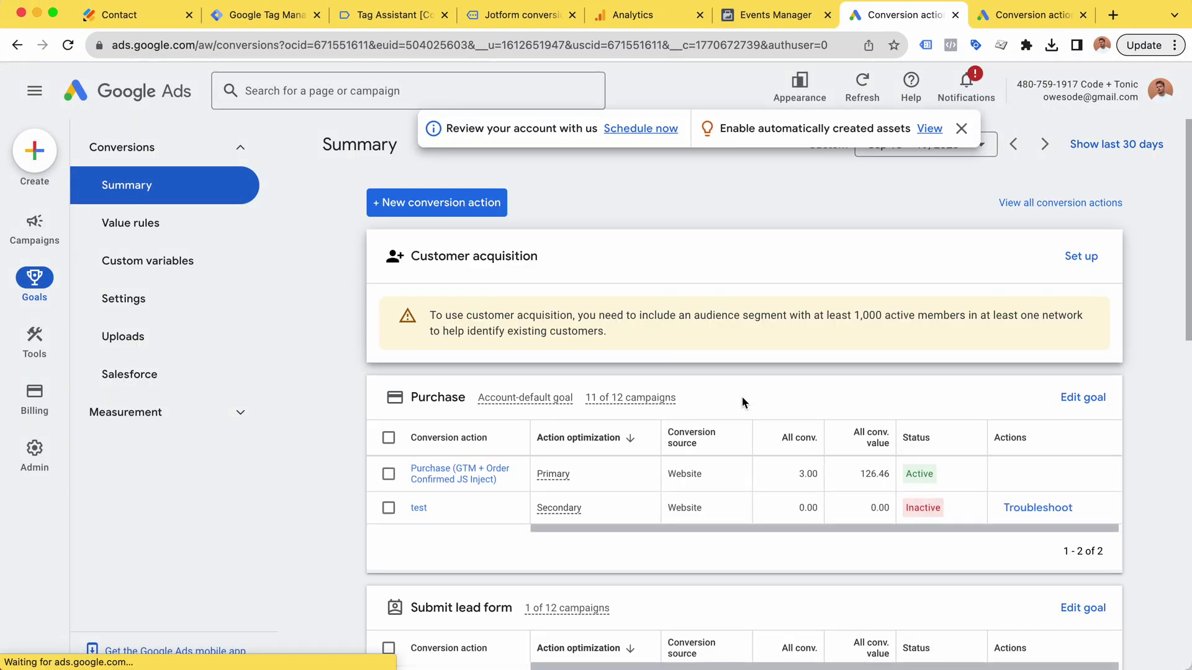
pyautogui.scroll(-5, 786, 365)
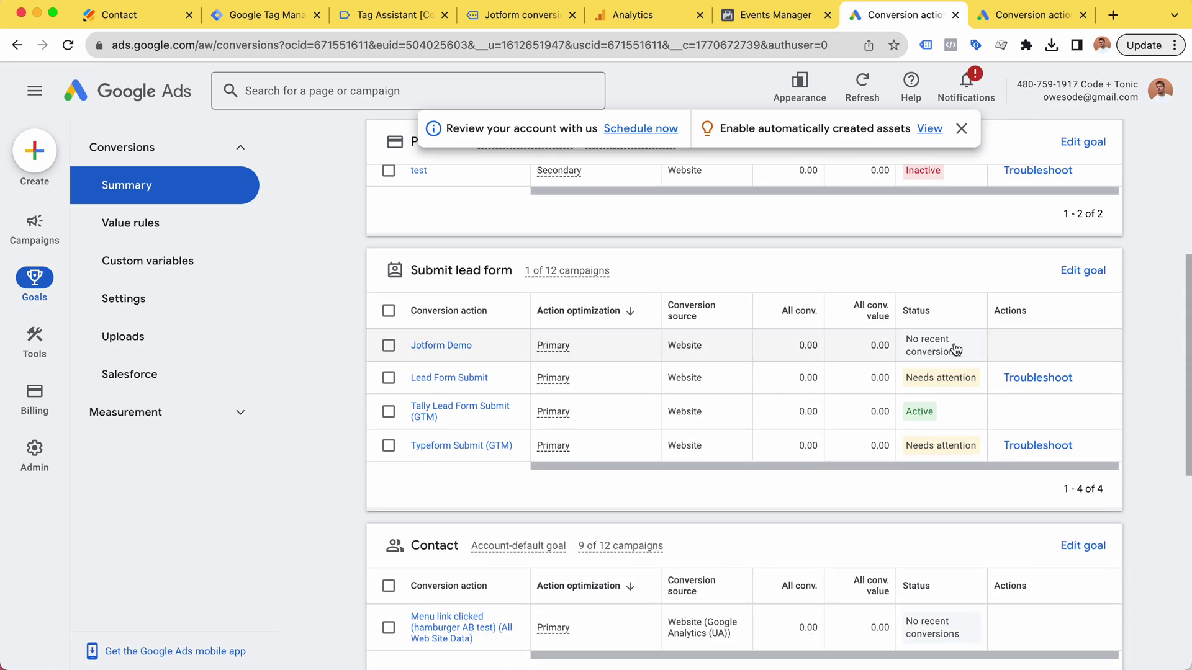
pyautogui.moveTo(956, 350)
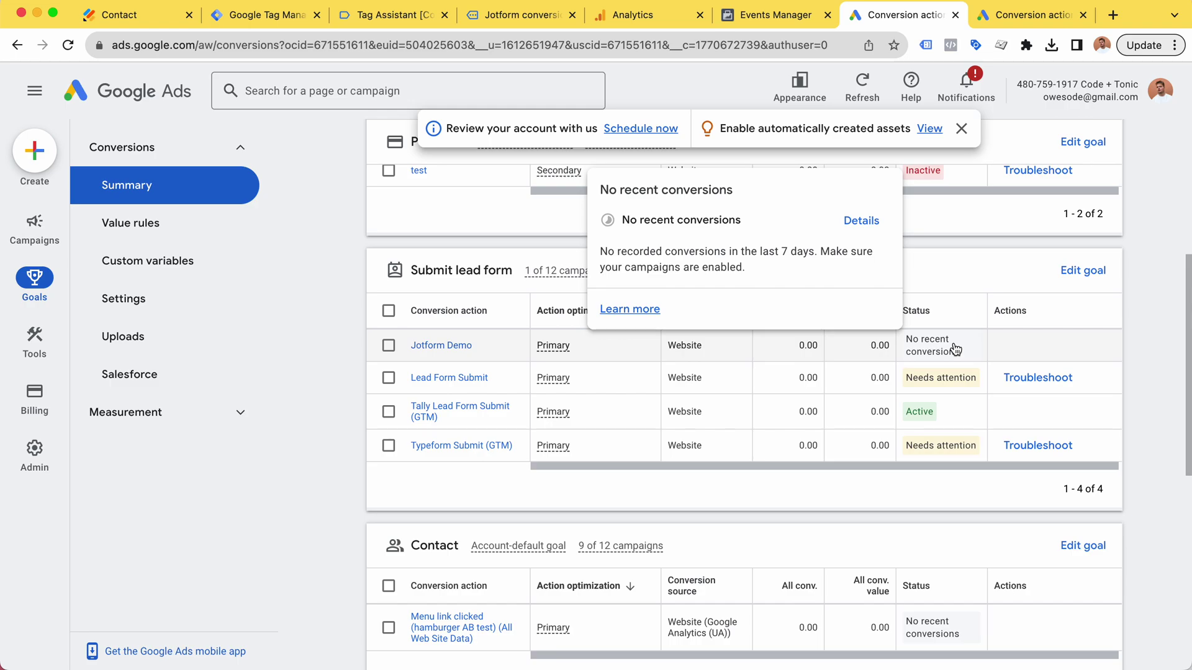
pyautogui.click(267, 14)
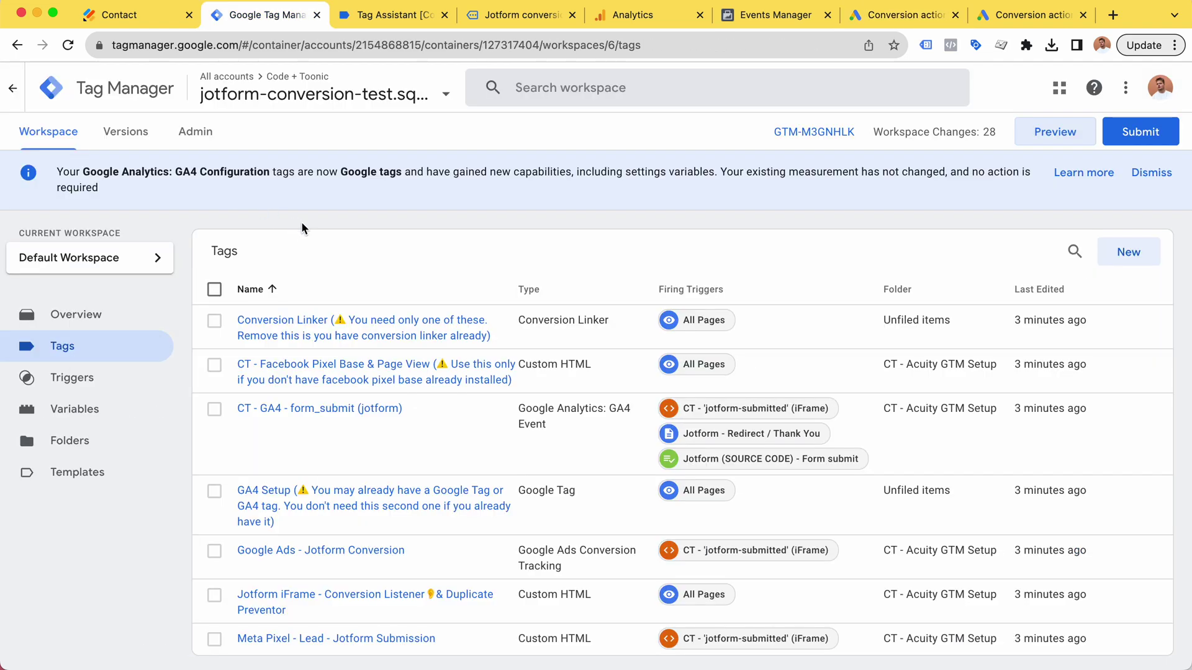
pyautogui.scroll(-1, 302, 228)
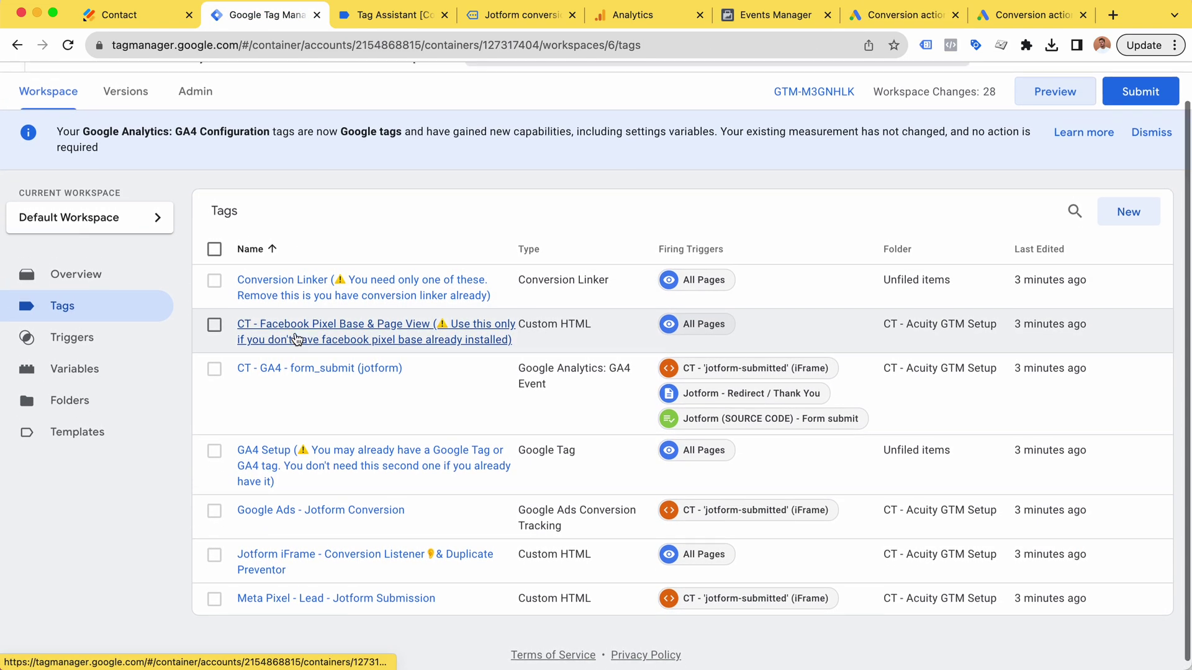
pyautogui.scroll(1, 297, 338)
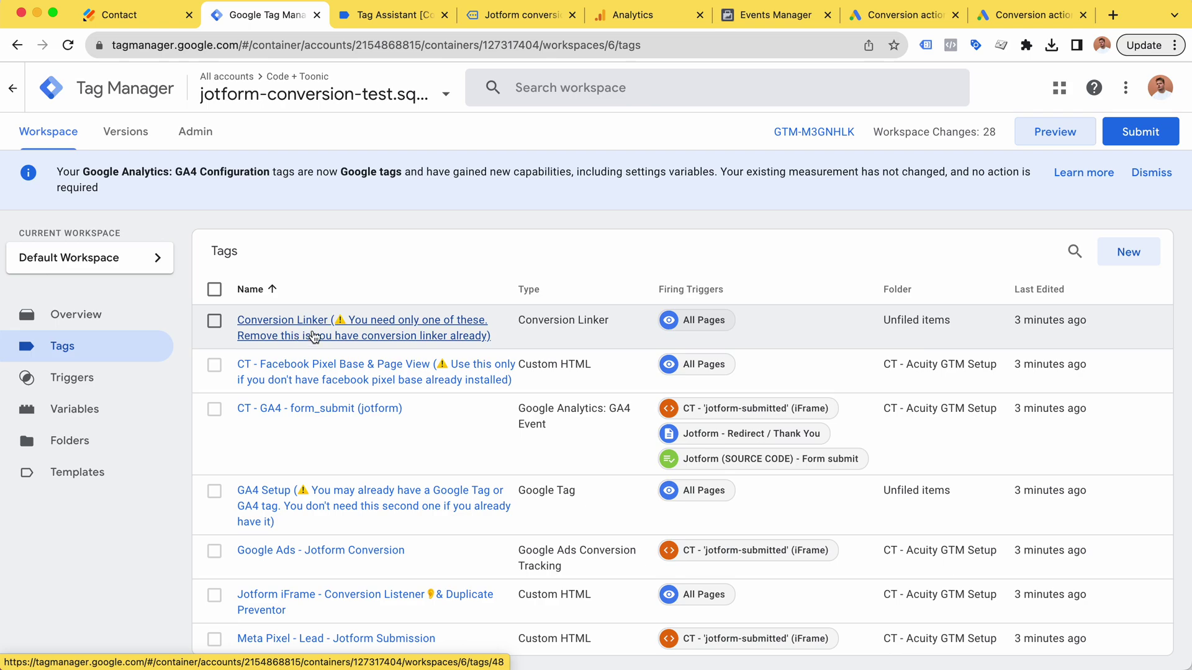
pyautogui.scroll(-1, 314, 337)
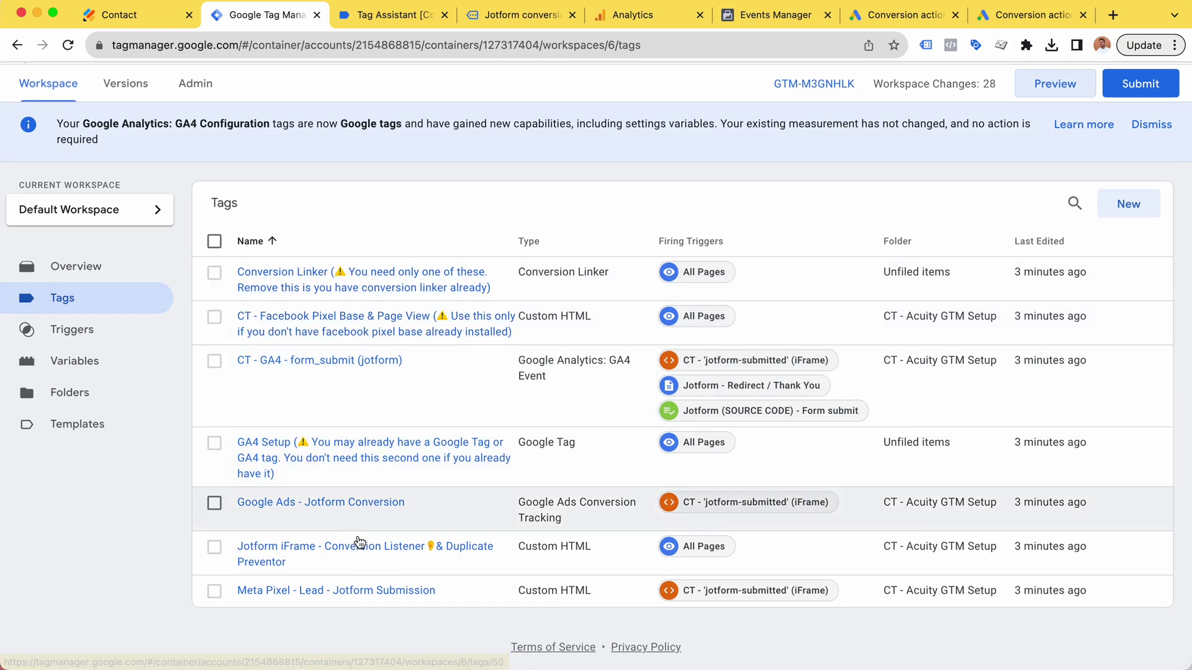